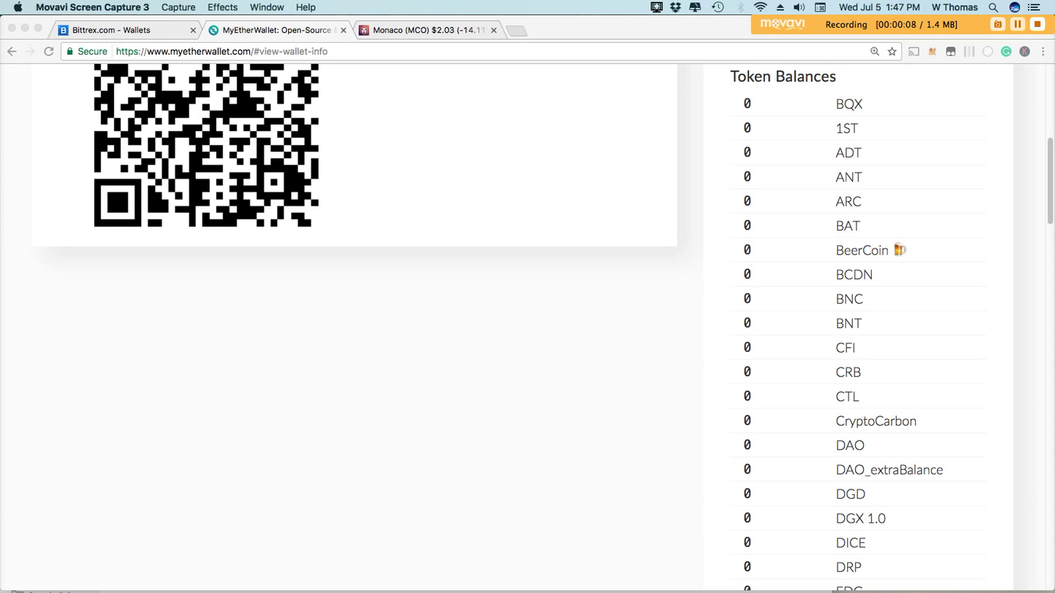
# Scroll the Token Balances list past the M tokens to the MCO row showing 100.796
pyautogui.scroll(-3, 528, 330)
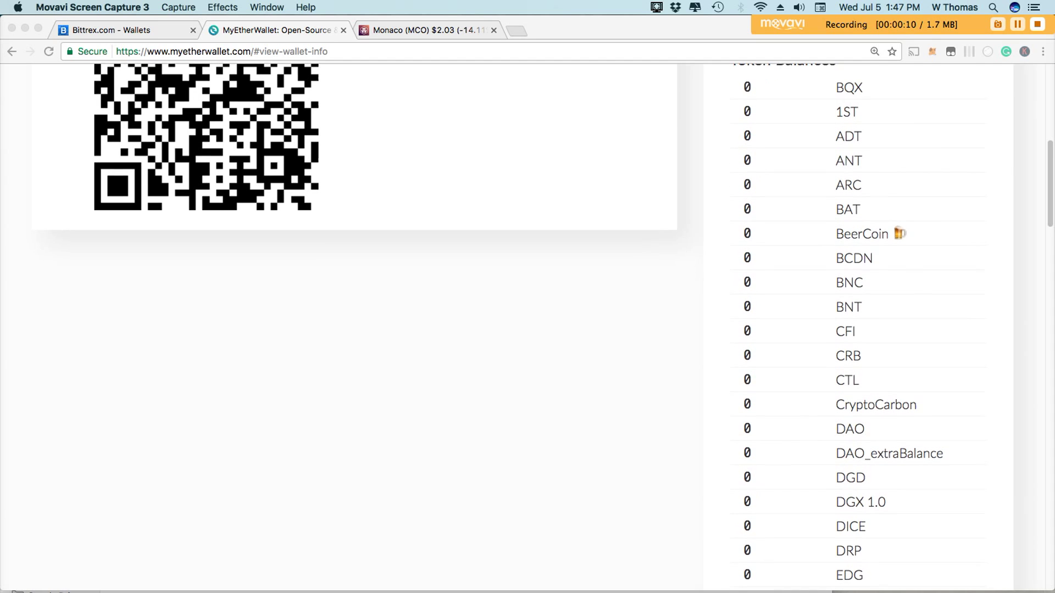
pyautogui.scroll(-5, 528, 330)
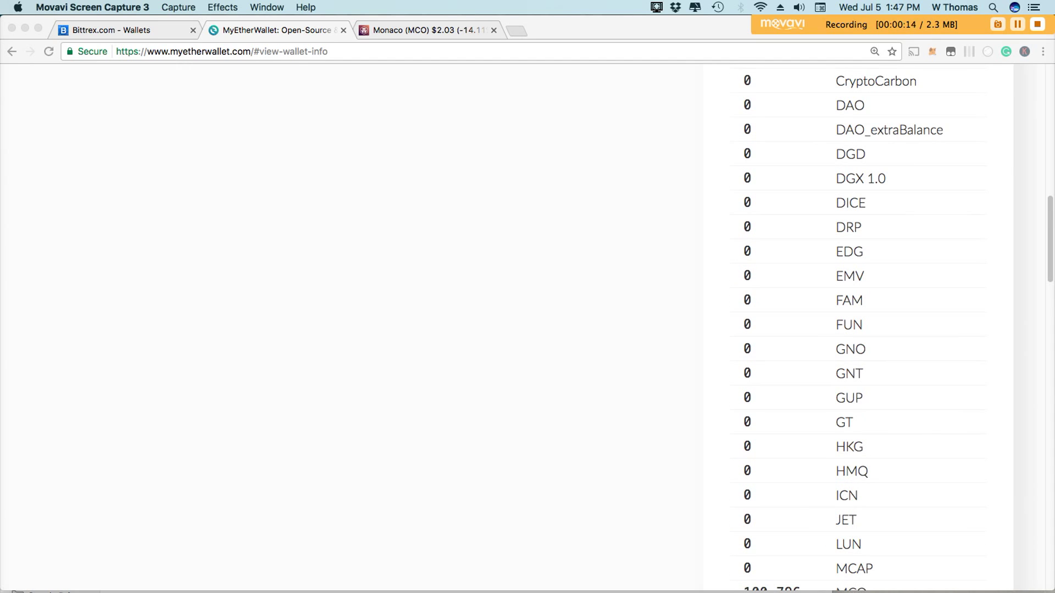
pyautogui.scroll(-15, 527, 330)
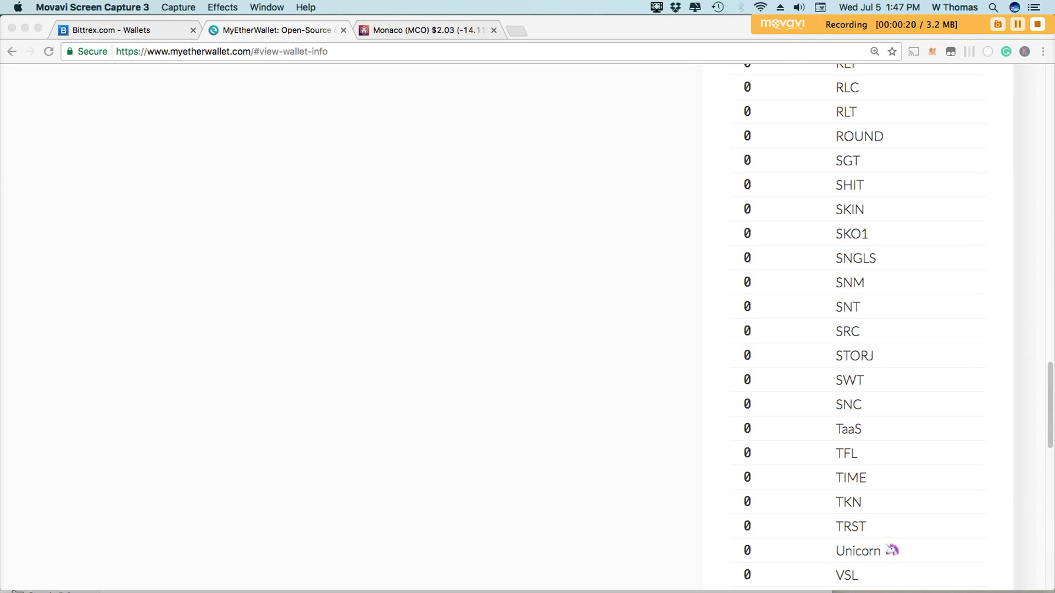
pyautogui.scroll(3, 857, 327)
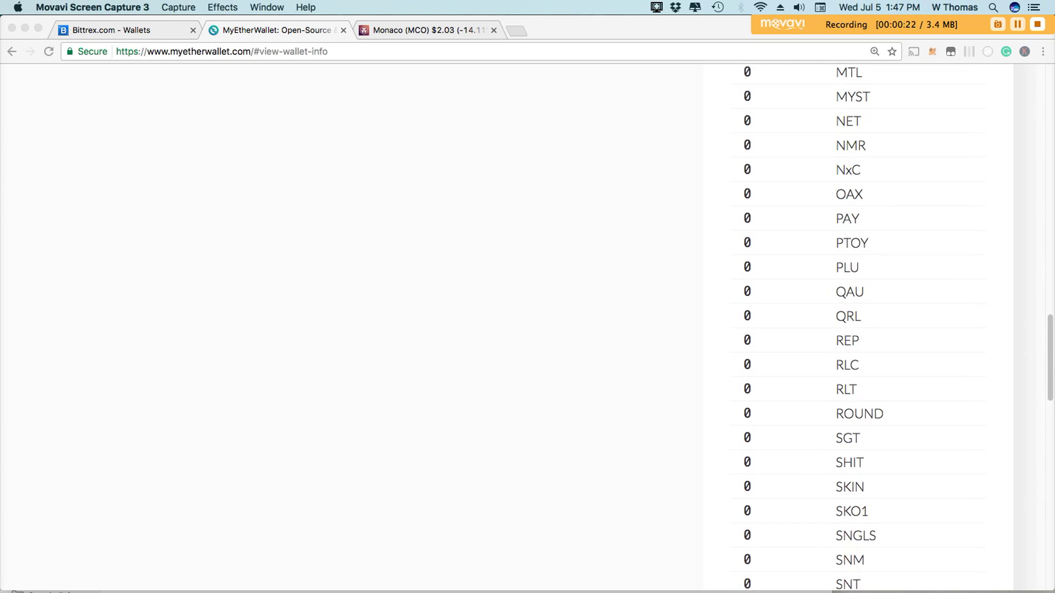
pyautogui.scroll(7, 857, 326)
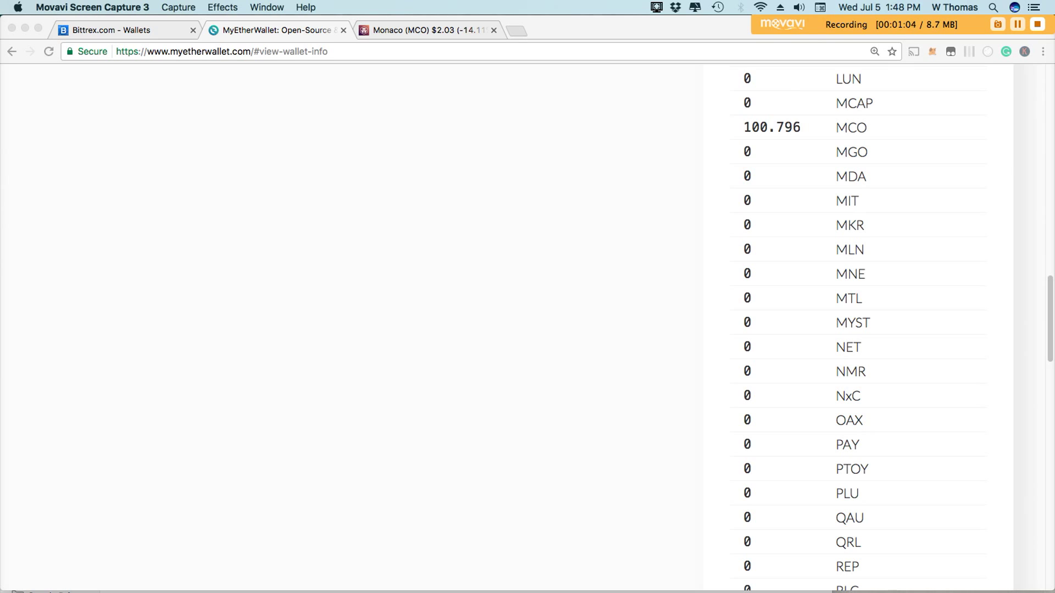
pyautogui.scroll(7, 857, 329)
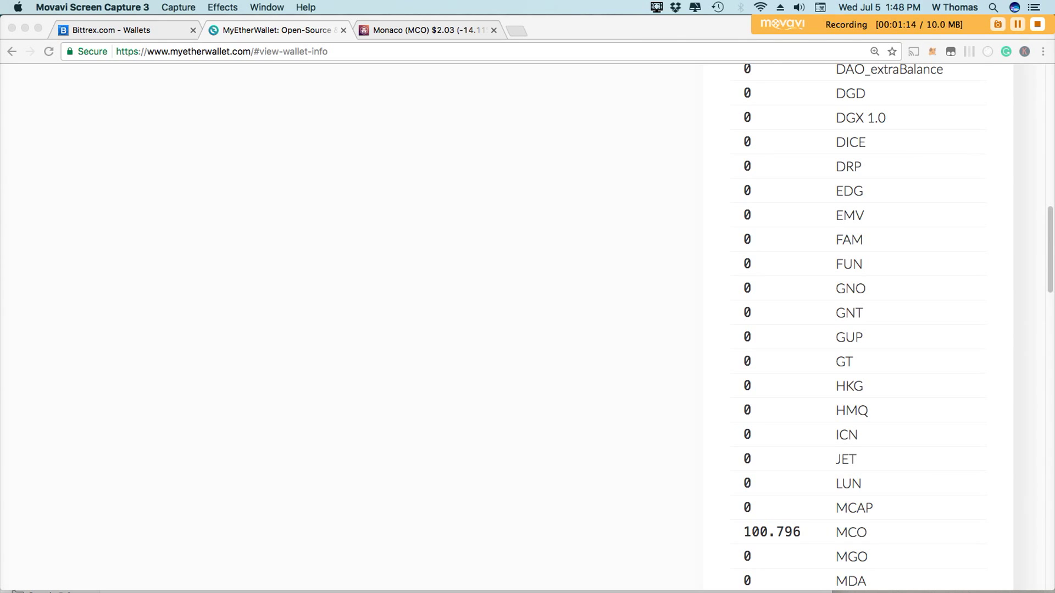
pyautogui.scroll(-2, 857, 324)
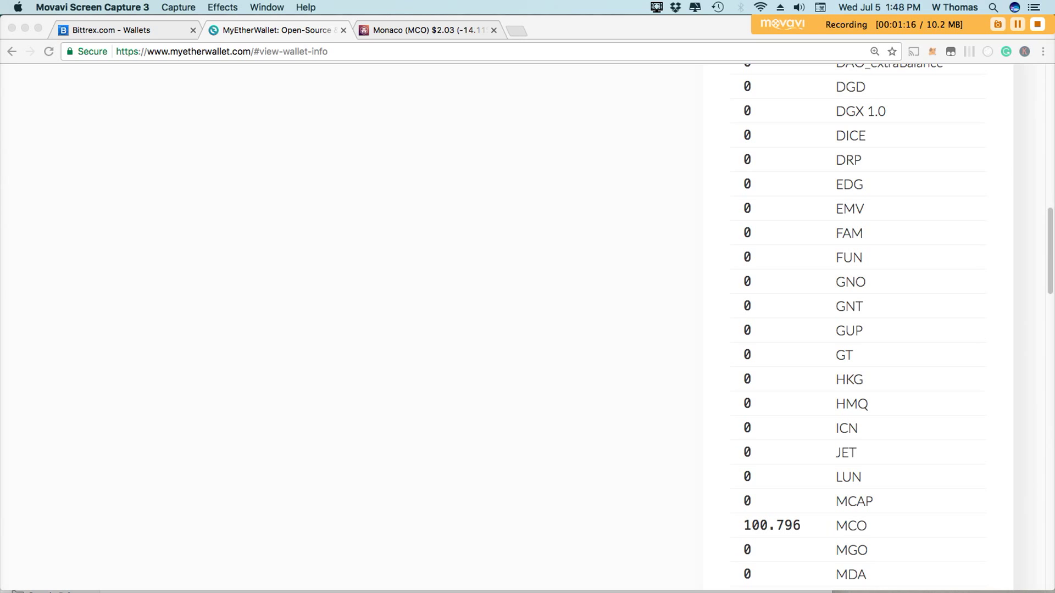
pyautogui.scroll(-1, 857, 324)
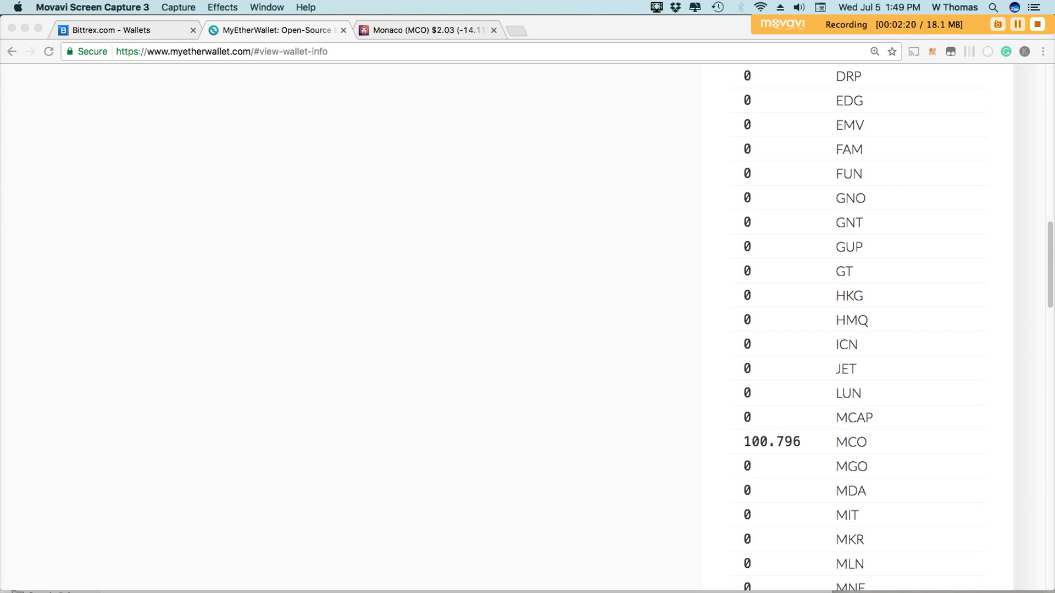
pyautogui.scroll(1, 857, 330)
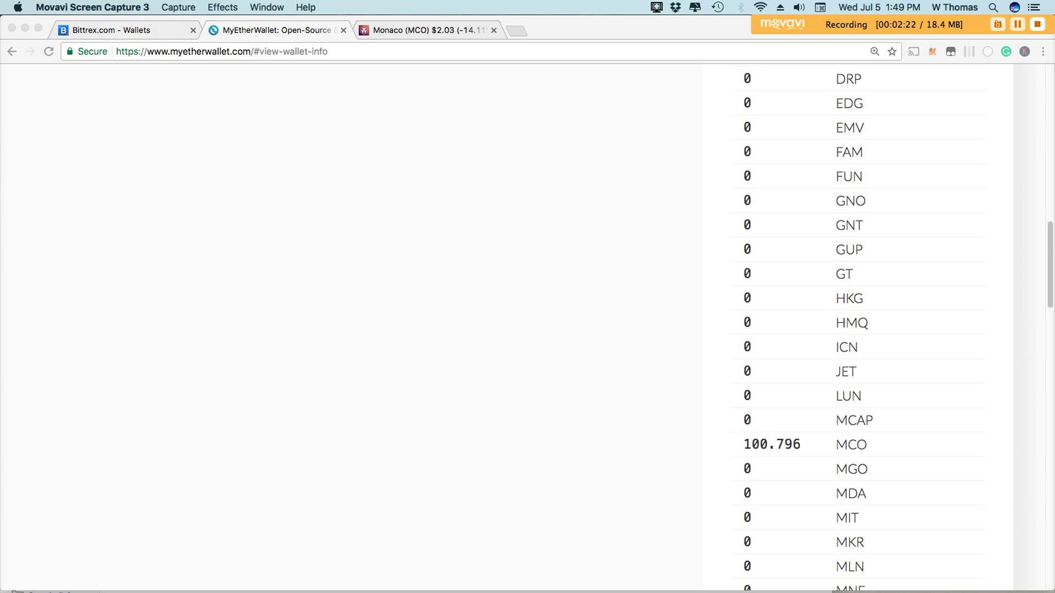
# Check Bittrex's Monaco 21.35809265 and Golem 26.00000000 balances, then return to the top of MyEtherWallet
pyautogui.click(121, 30)
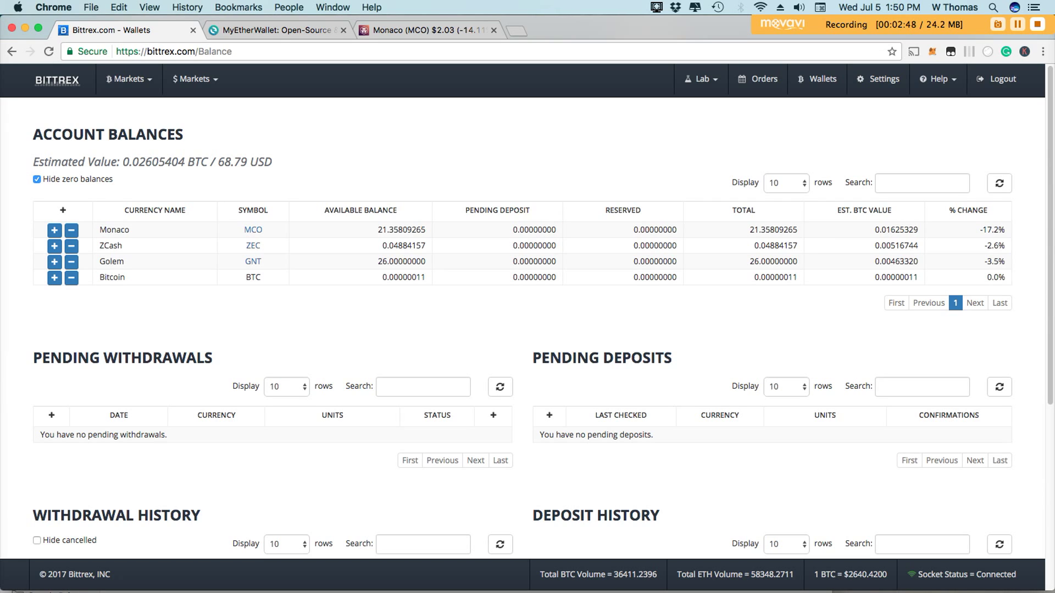
pyautogui.hotkey('ctrl', 'Tab')
pyautogui.scroll(15, 527, 330)
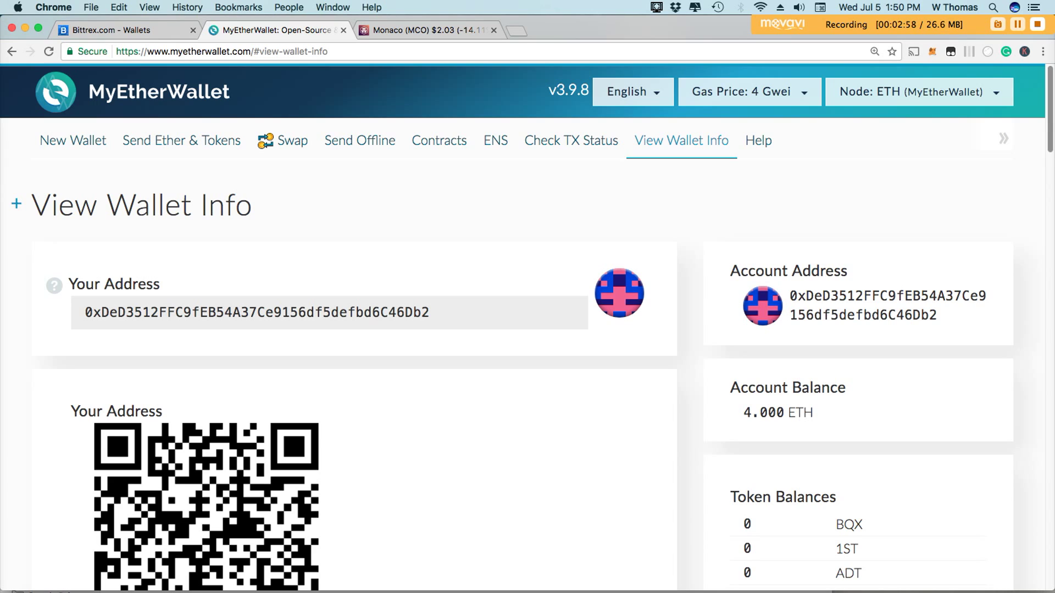
# Hide zero-balance tokens so only MCO 100.796 remains in Token Balances
pyautogui.scroll(-4, 522, 330)
pyautogui.scroll(3, 522, 329)
pyautogui.scroll(-20, 522, 330)
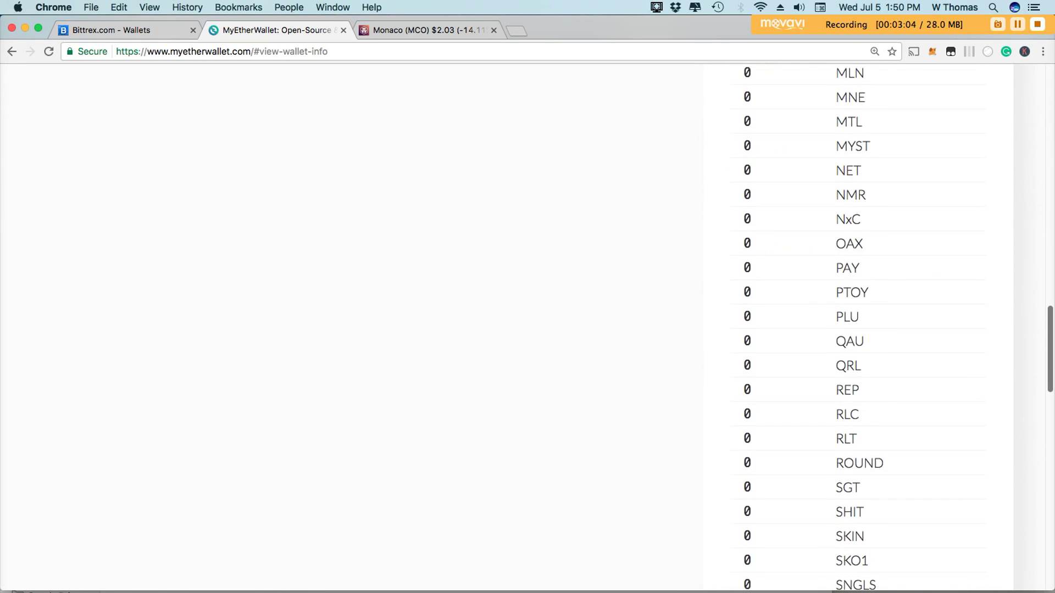
pyautogui.scroll(-15, 522, 329)
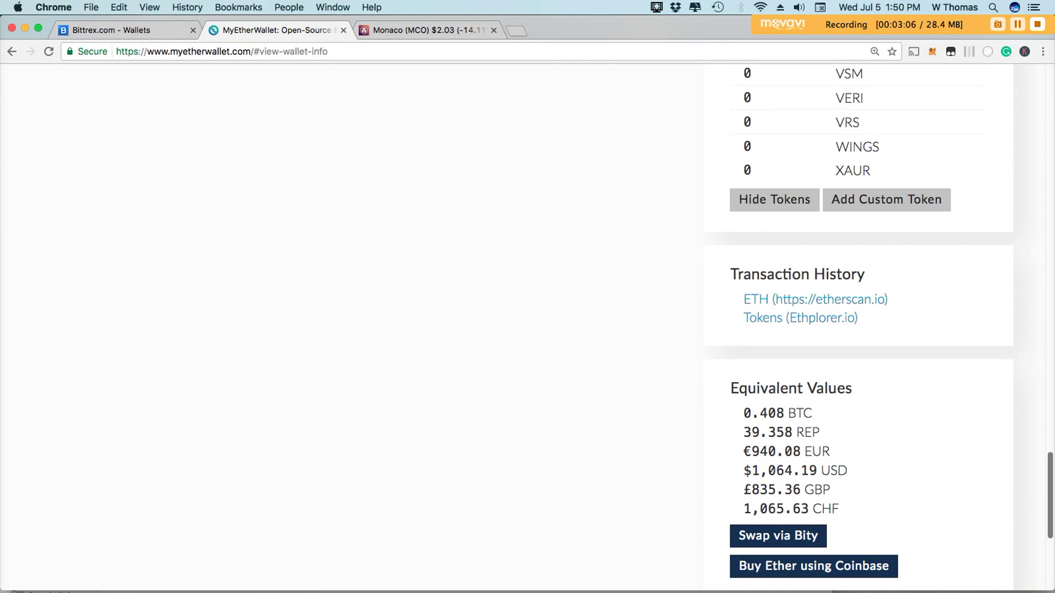
pyautogui.click(774, 200)
# Show all token balances again in the list
pyautogui.scroll(5, 774, 200)
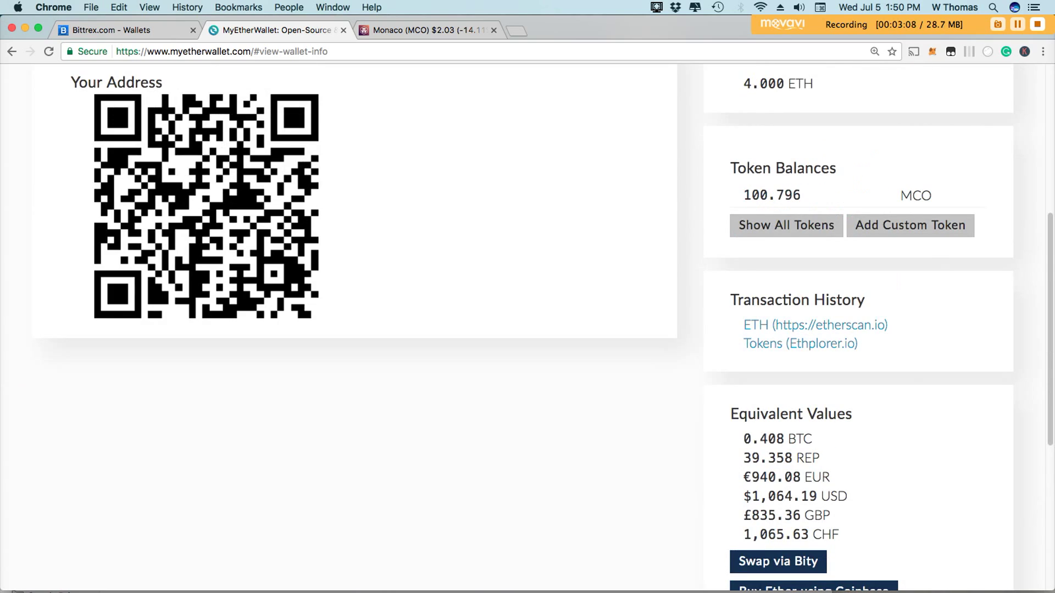
pyautogui.scroll(7, 527, 330)
pyautogui.scroll(-3, 527, 329)
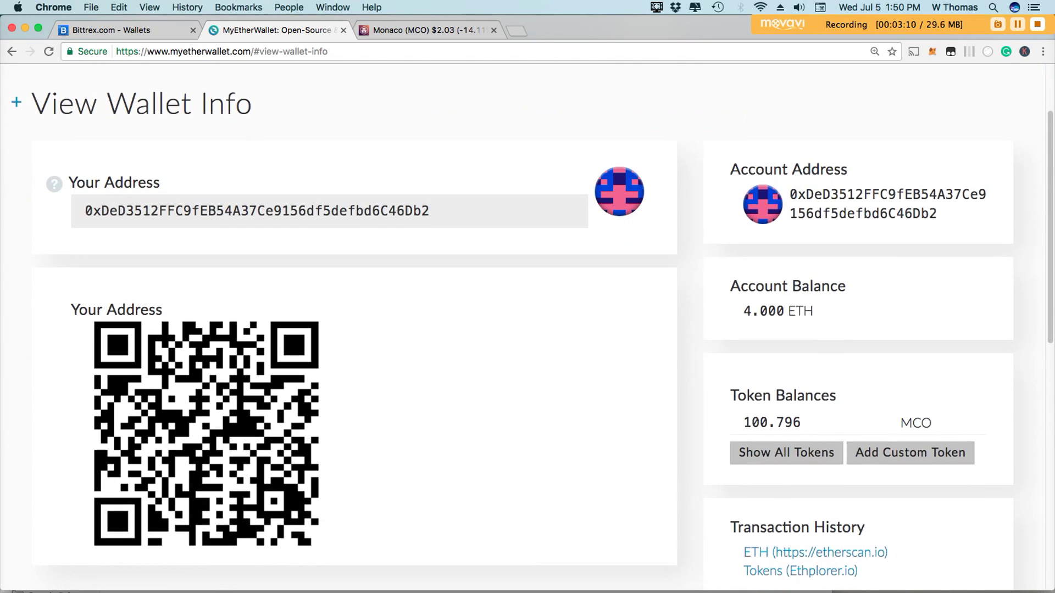
pyautogui.scroll(-2, 527, 329)
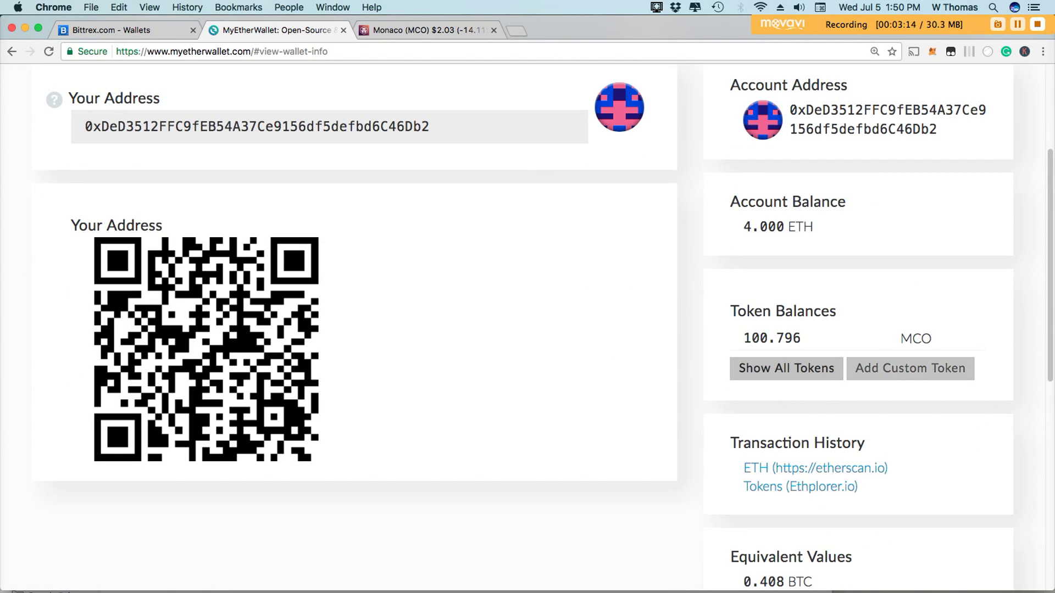
pyautogui.scroll(-1, 527, 330)
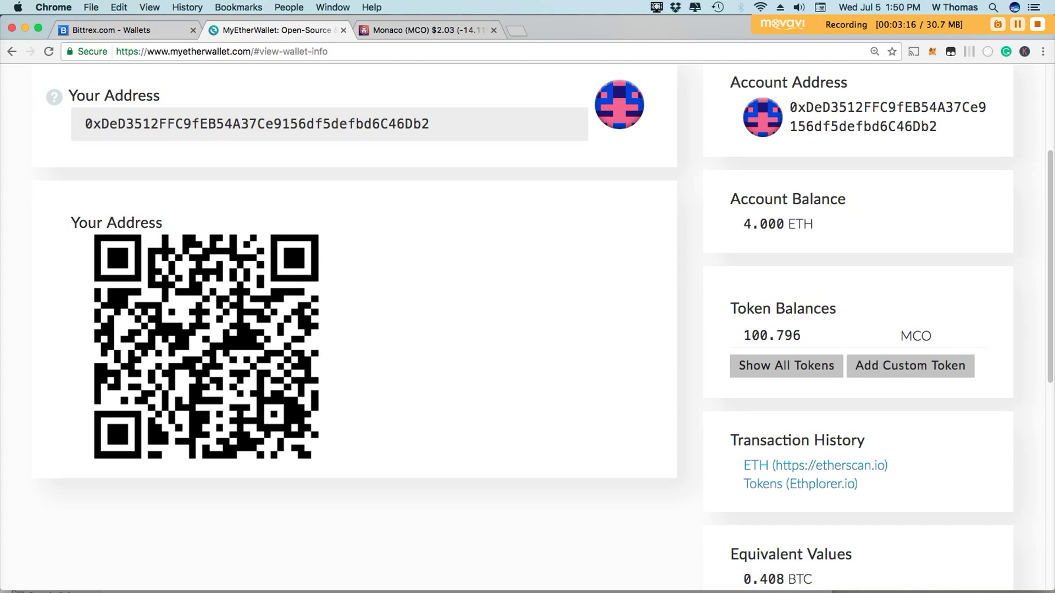
pyautogui.click(787, 365)
# Hide the zero-balance tokens once more and return to the Bittrex account balances
pyautogui.scroll(-12, 527, 329)
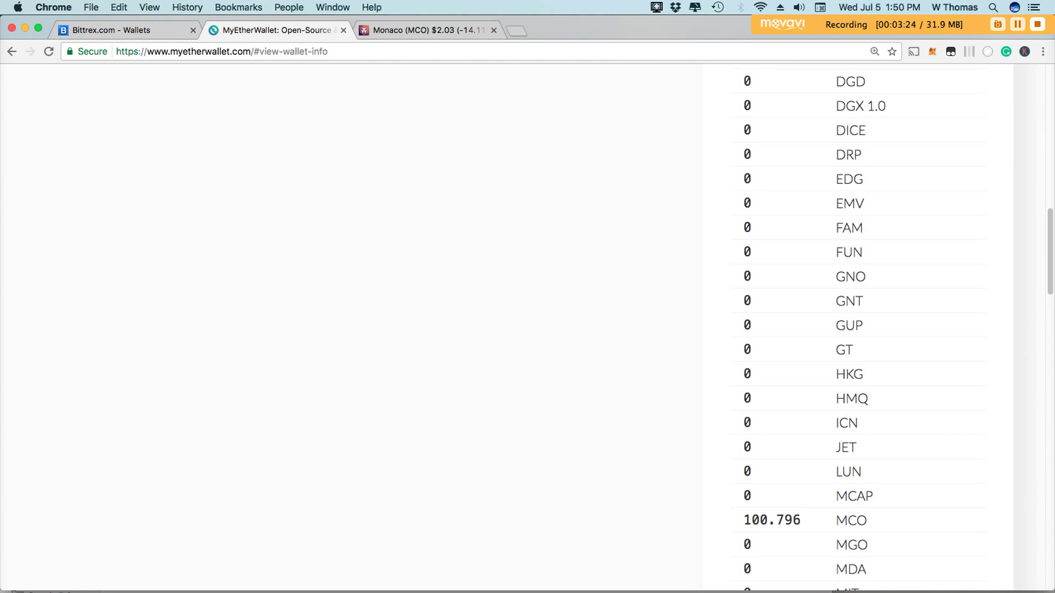
pyautogui.scroll(3, 857, 330)
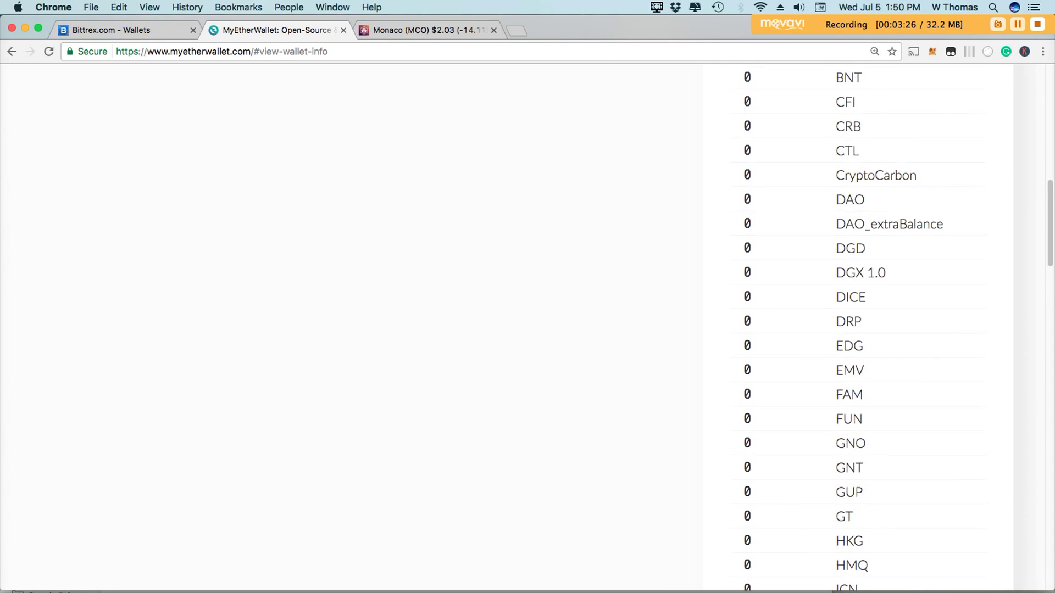
pyautogui.scroll(5, 857, 330)
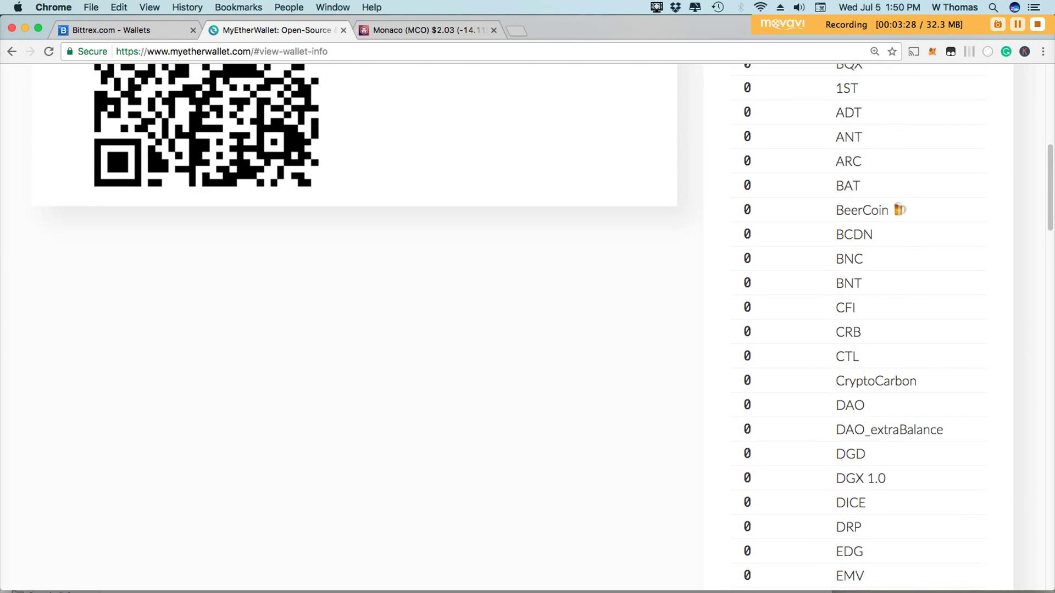
pyautogui.scroll(1, 857, 330)
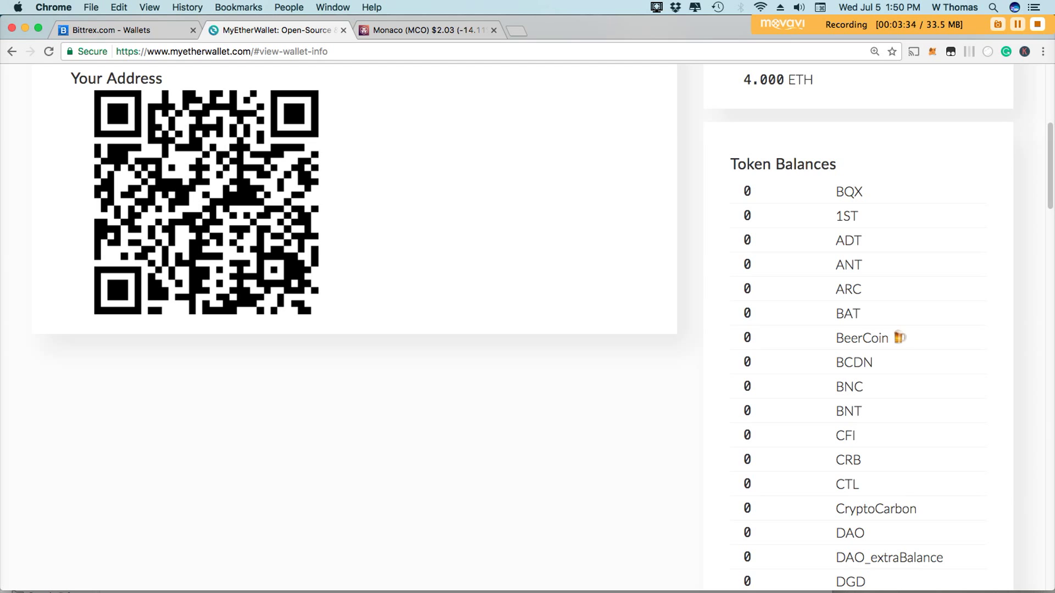
pyautogui.scroll(3, 858, 330)
pyautogui.scroll(-20, 857, 330)
pyautogui.scroll(-20, 857, 329)
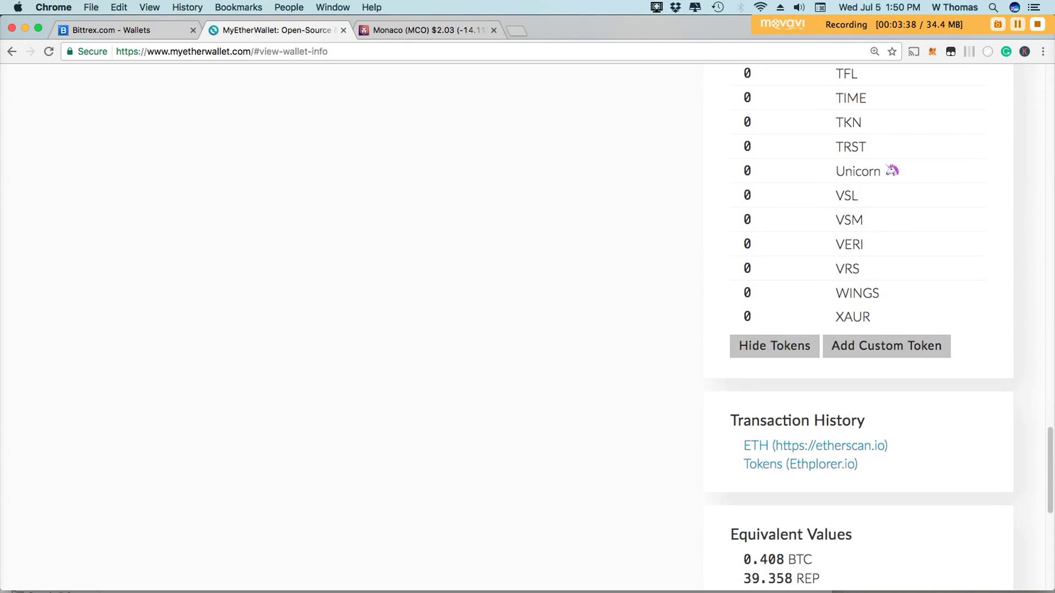
pyautogui.click(774, 346)
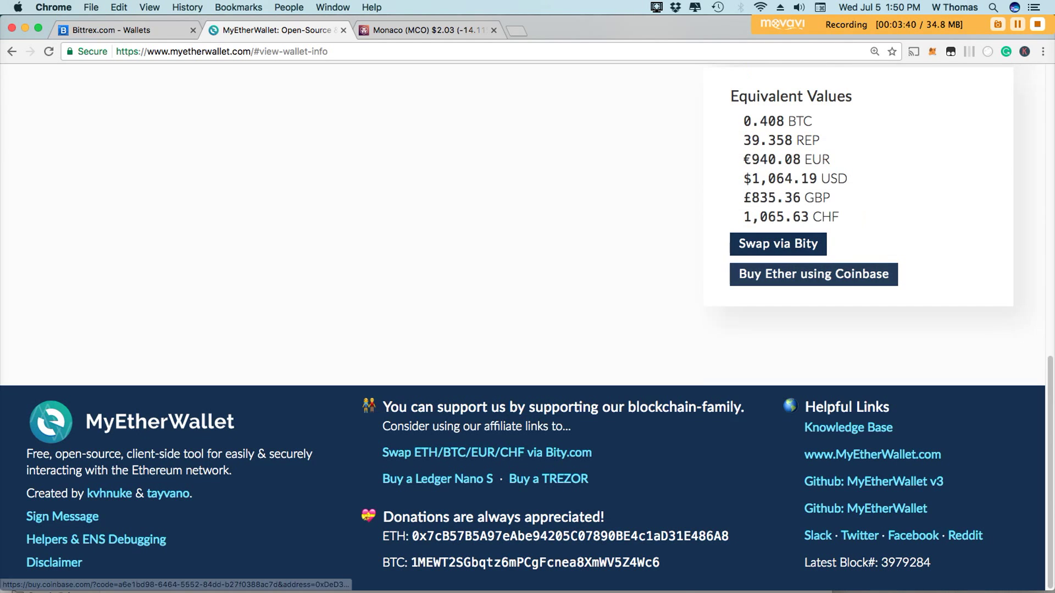
pyautogui.scroll(15, 775, 345)
pyautogui.scroll(-2, 528, 330)
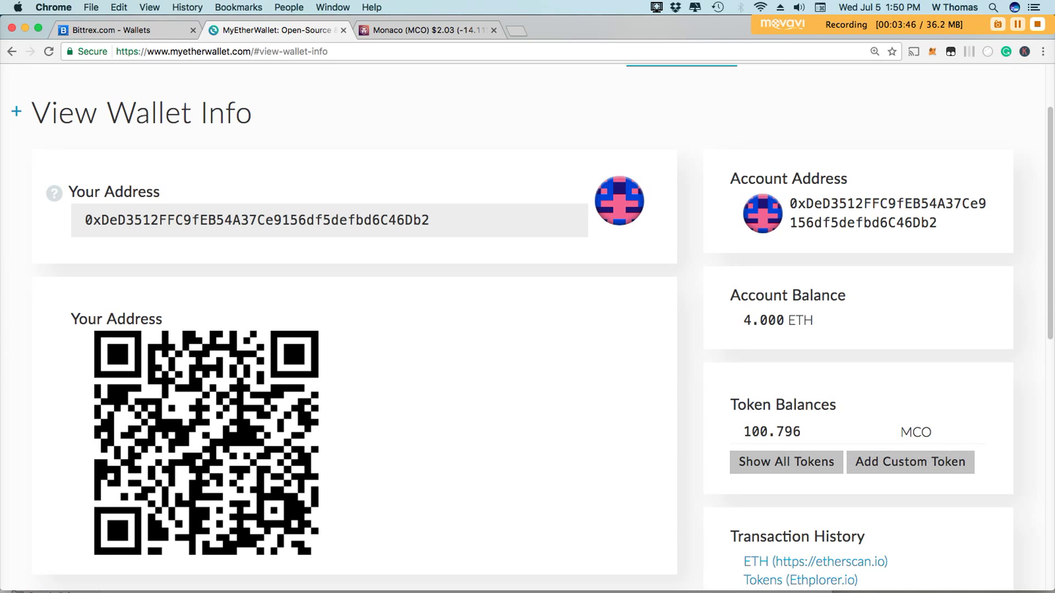
pyautogui.hotkey('ctrl', 'shift', 'Tab')
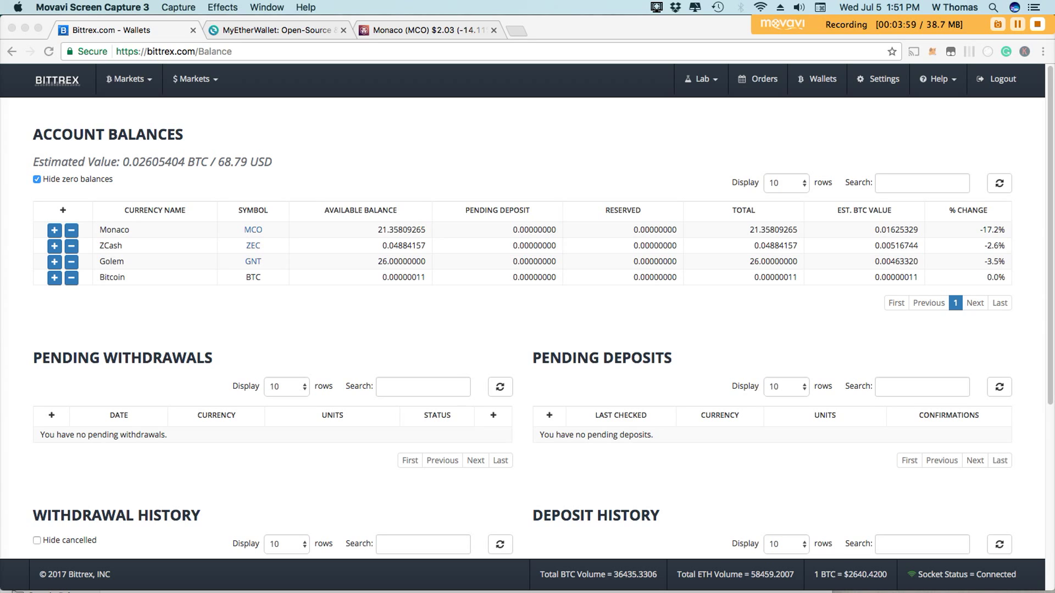
# Copy the Your Address value from MyEtherWallet, then return to the Bittrex balances
pyautogui.hotkey('ctrl', 'Tab')
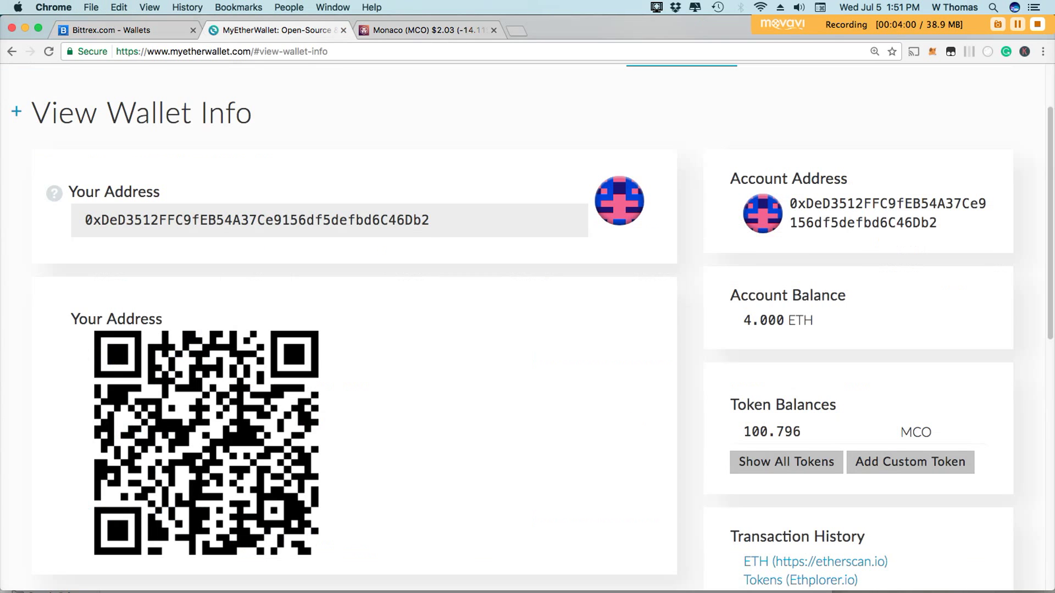
pyautogui.click(330, 220)
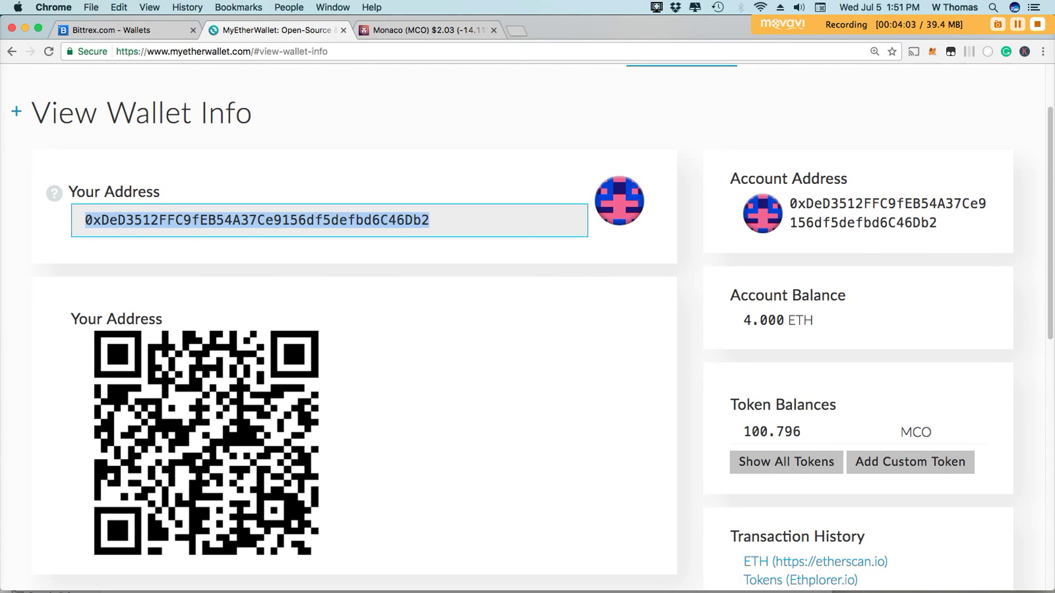
pyautogui.rightClick(375, 222)
pyautogui.click(385, 248)
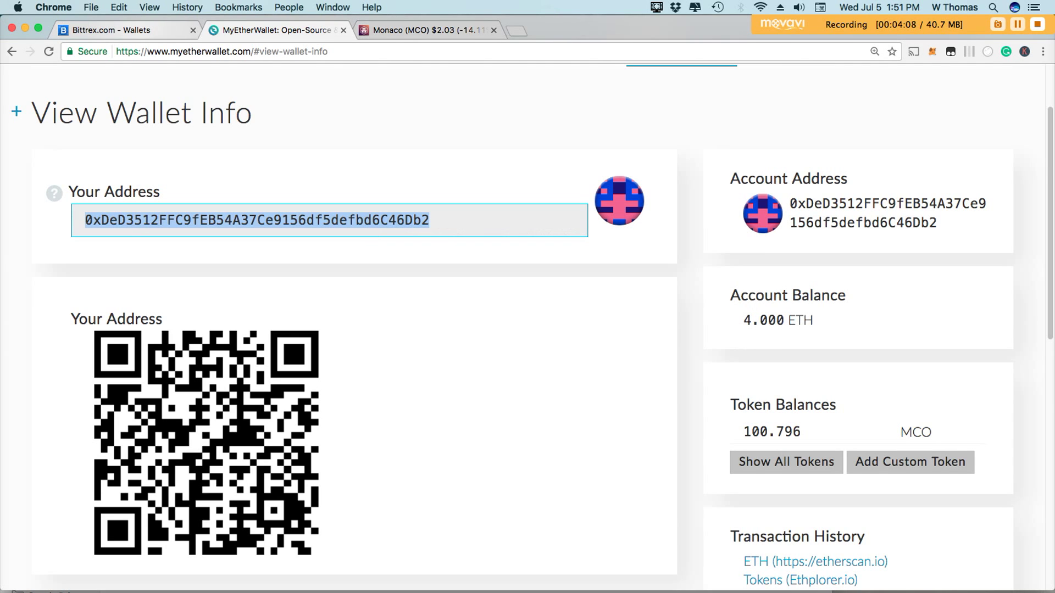
pyautogui.click(110, 29)
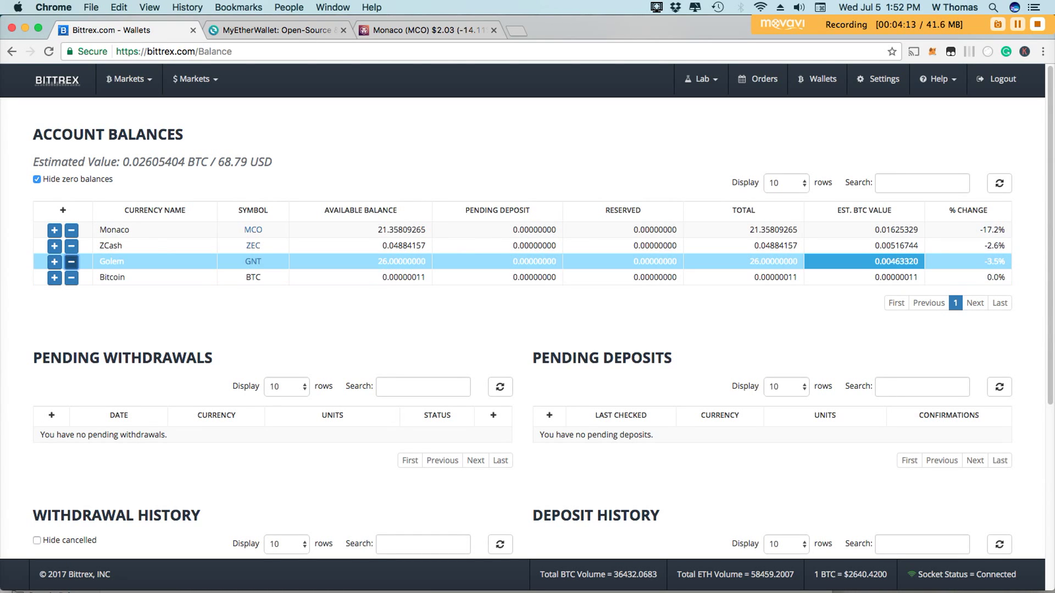
# Withdraw the maximum 26 GNT Golem to the pasted wallet address, 25.99 GNT after fee
pyautogui.click(70, 262)
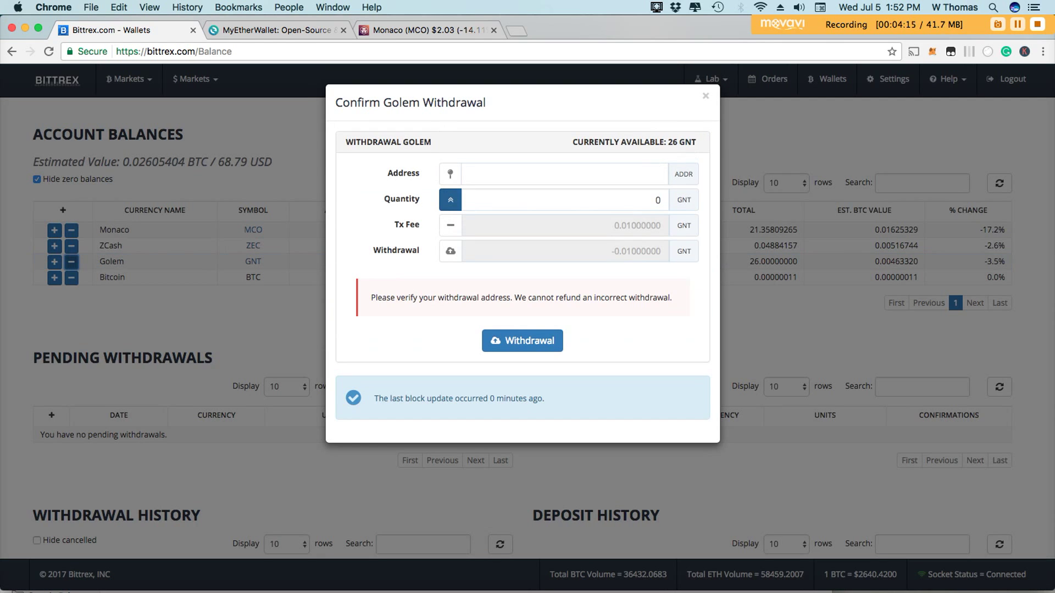
pyautogui.click(450, 200)
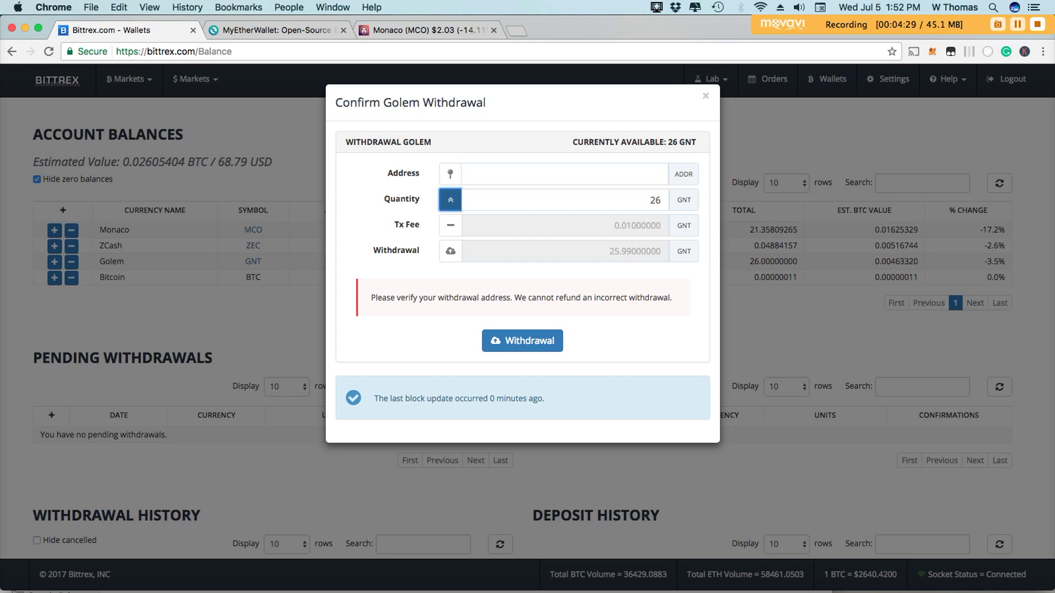
pyautogui.rightClick(602, 169)
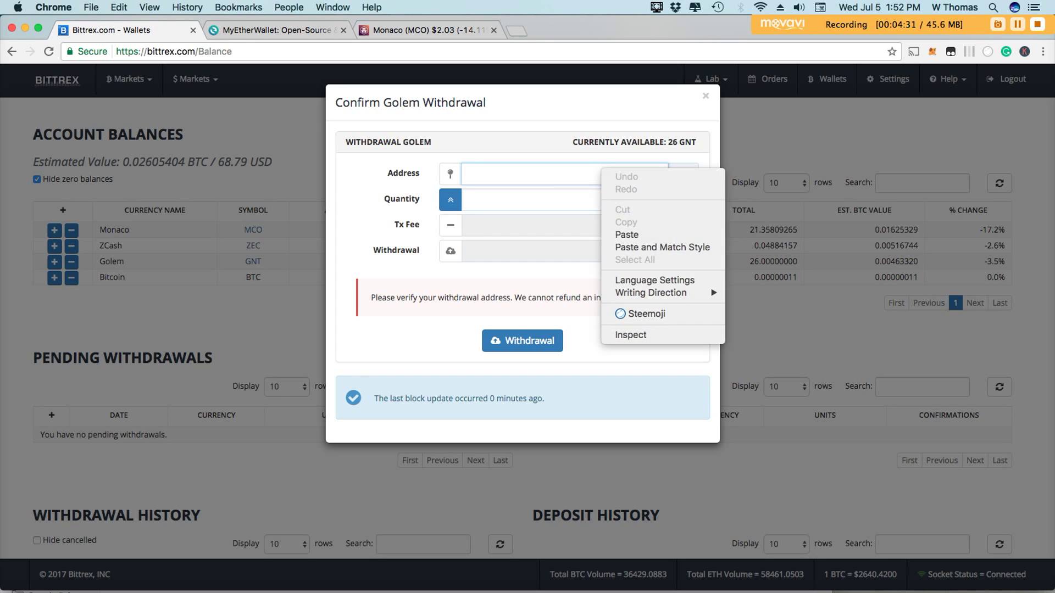
pyautogui.click(626, 235)
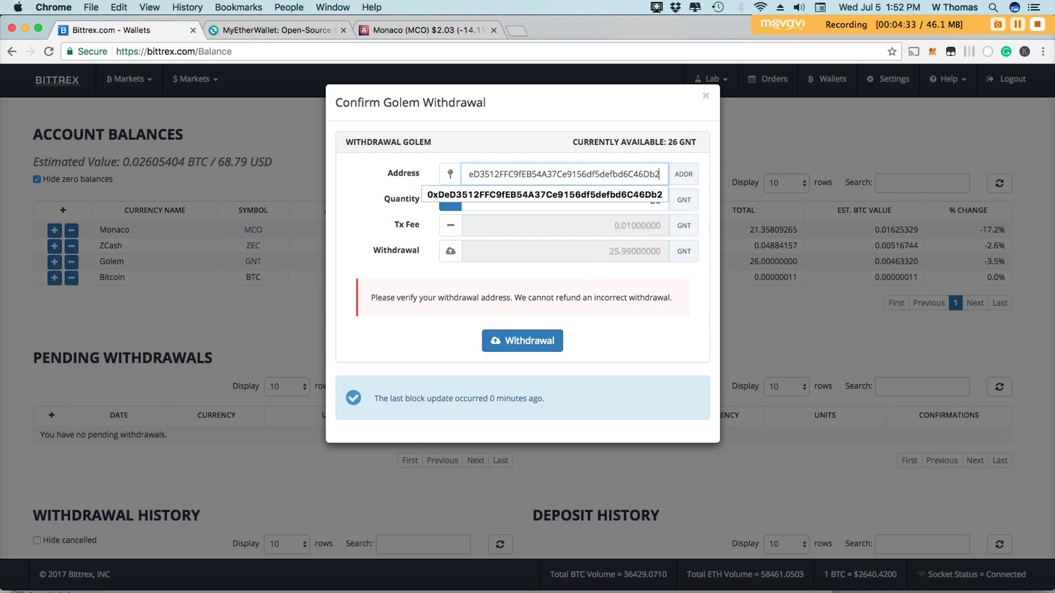
pyautogui.press('Down')
pyautogui.press('Return')
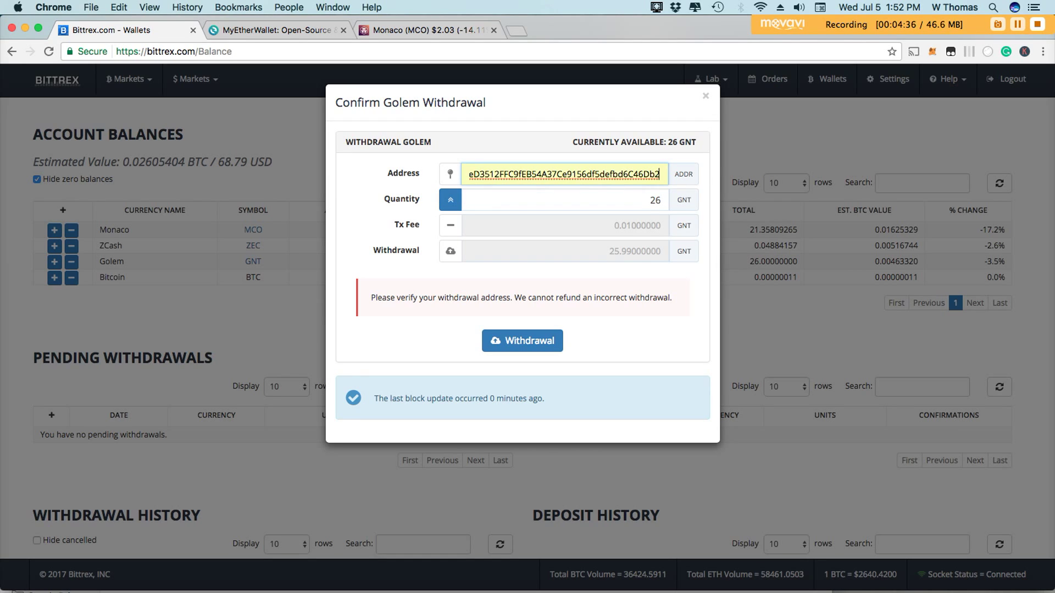
pyautogui.moveTo(577, 174); pyautogui.dragTo(469, 174)
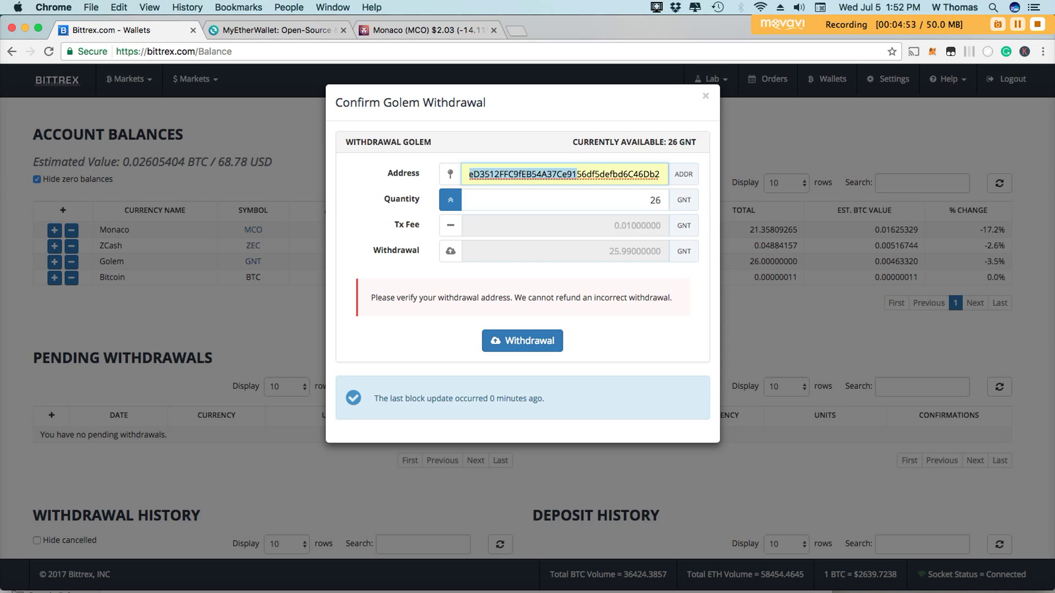
# Submit the Golem withdrawal and confirm it with the 6-digit two-factor code
pyautogui.click(522, 341)
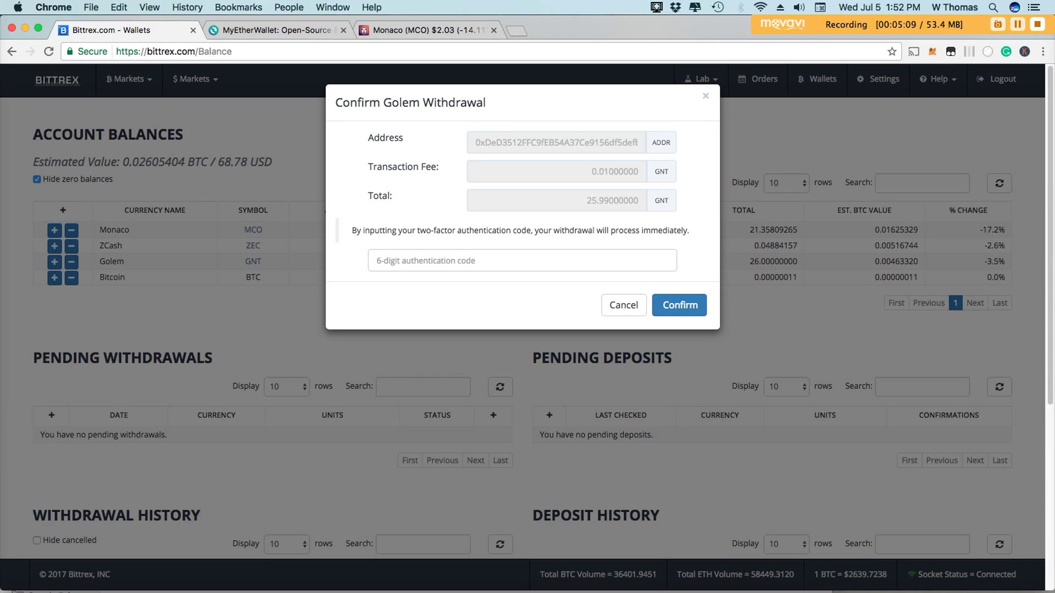
pyautogui.click(522, 260)
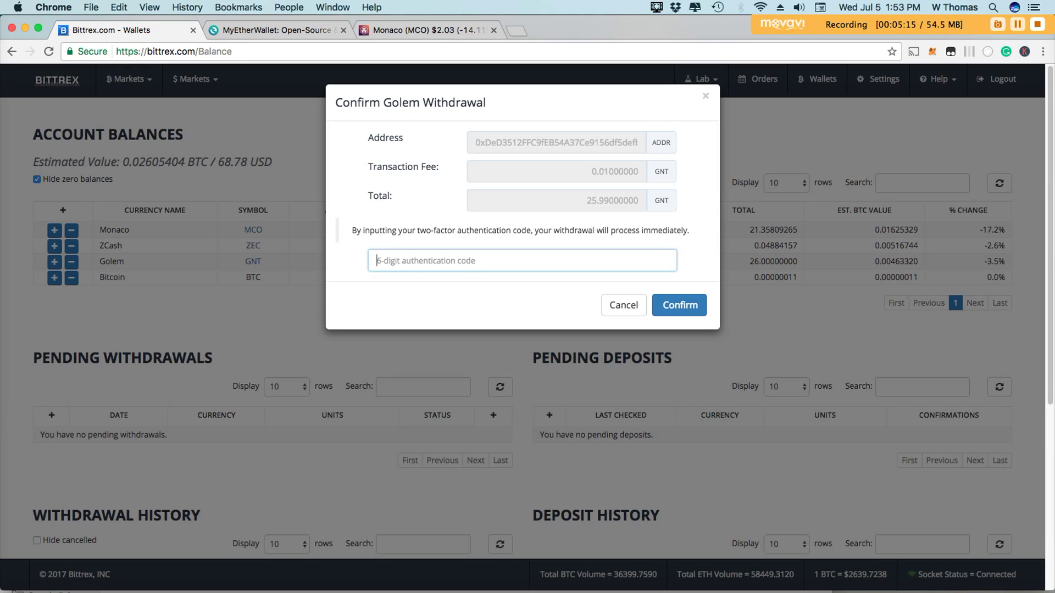
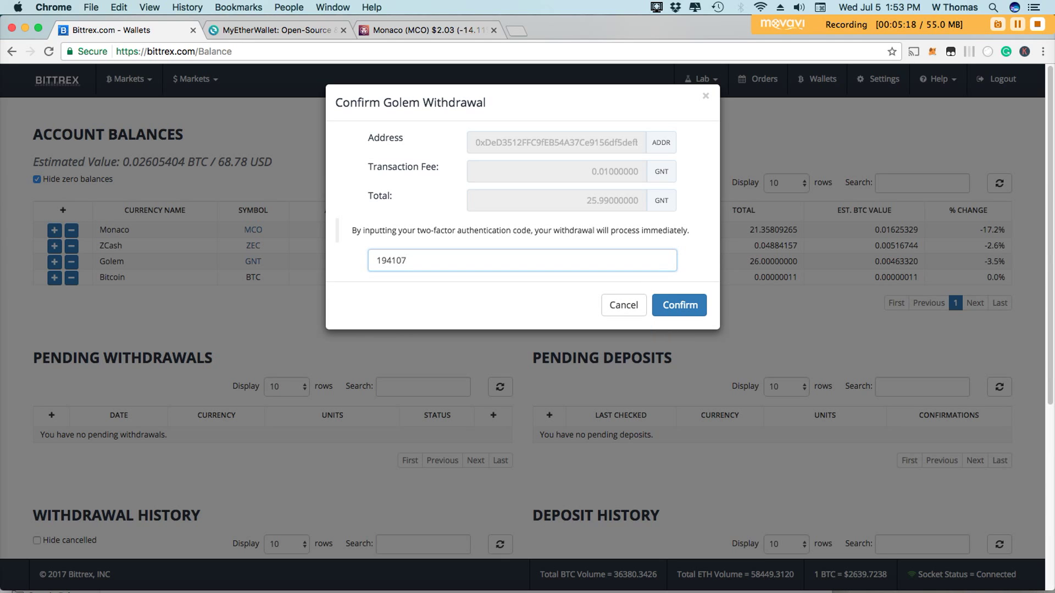
pyautogui.press('Return')
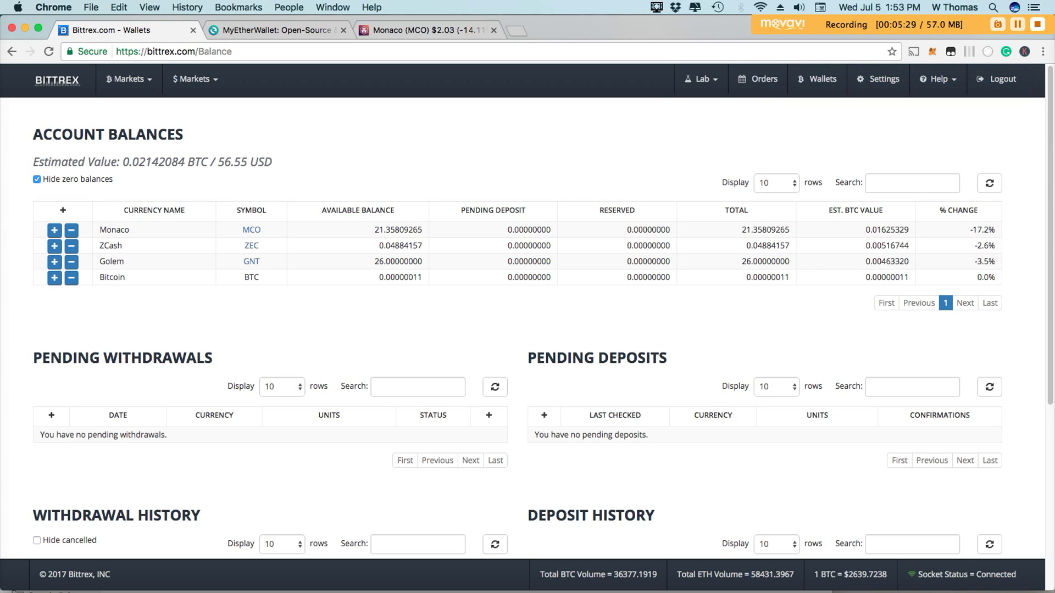
# Refresh pending withdrawals and history until the 25.99 GNT withdrawal shows Completed, then return to MyEtherWallet
pyautogui.click(494, 387)
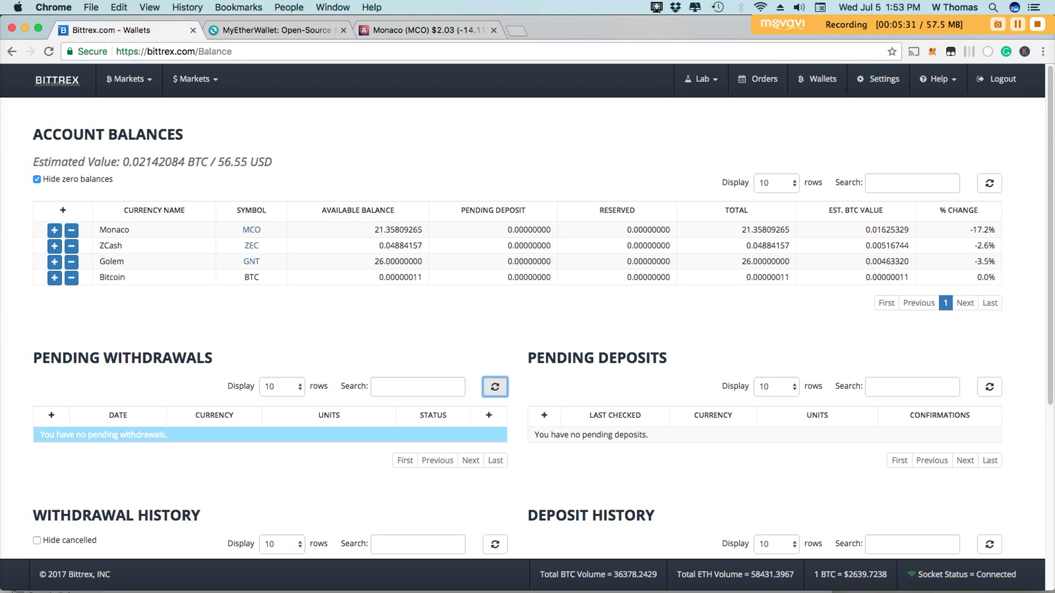
pyautogui.click(495, 387)
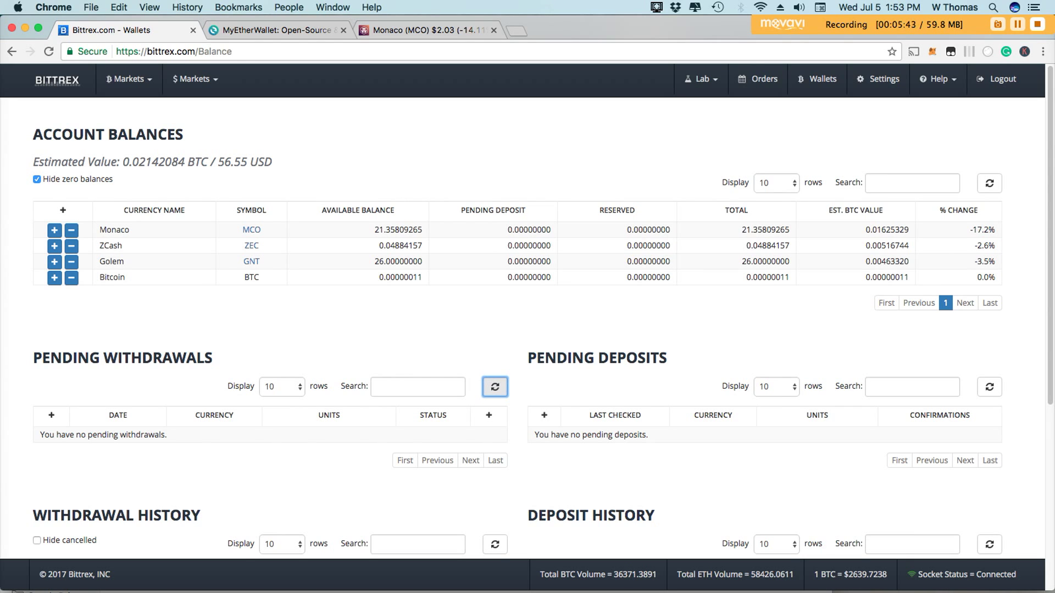
pyautogui.scroll(-5, 566, 396)
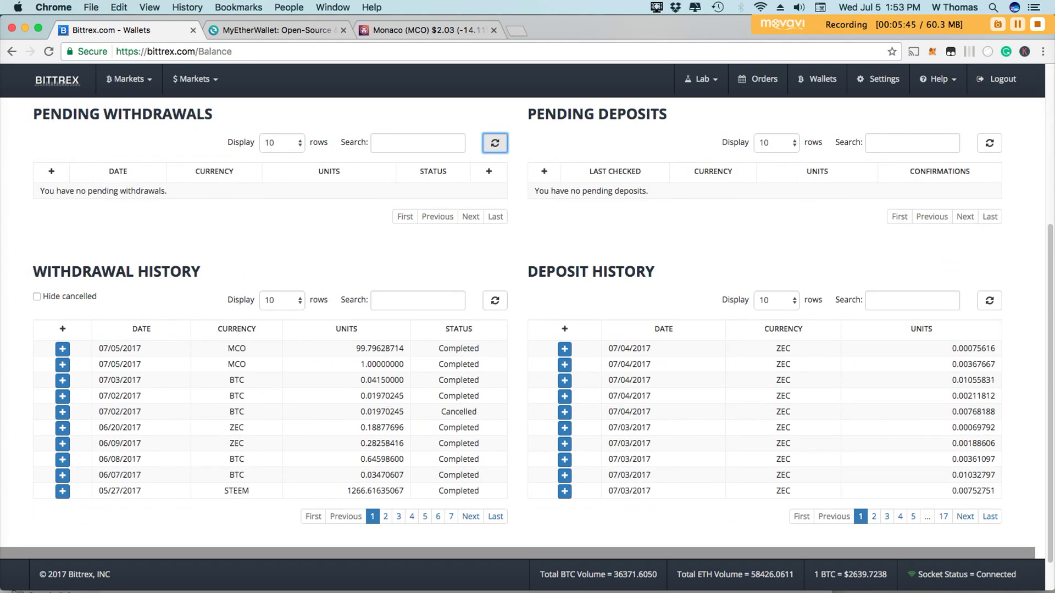
pyautogui.click(495, 300)
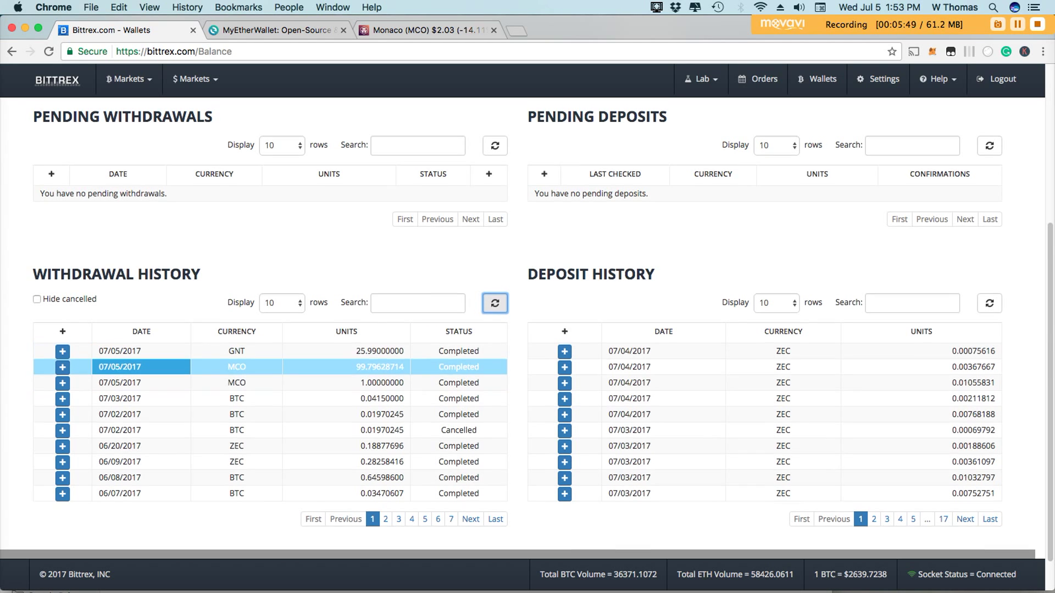
pyautogui.scroll(2, 527, 330)
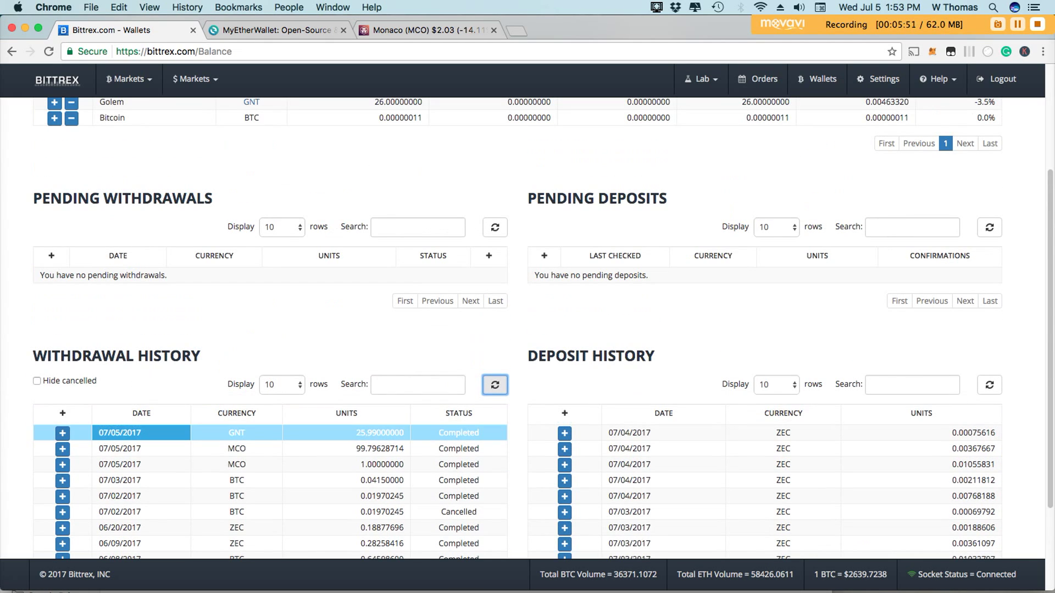
pyautogui.scroll(4, 269, 434)
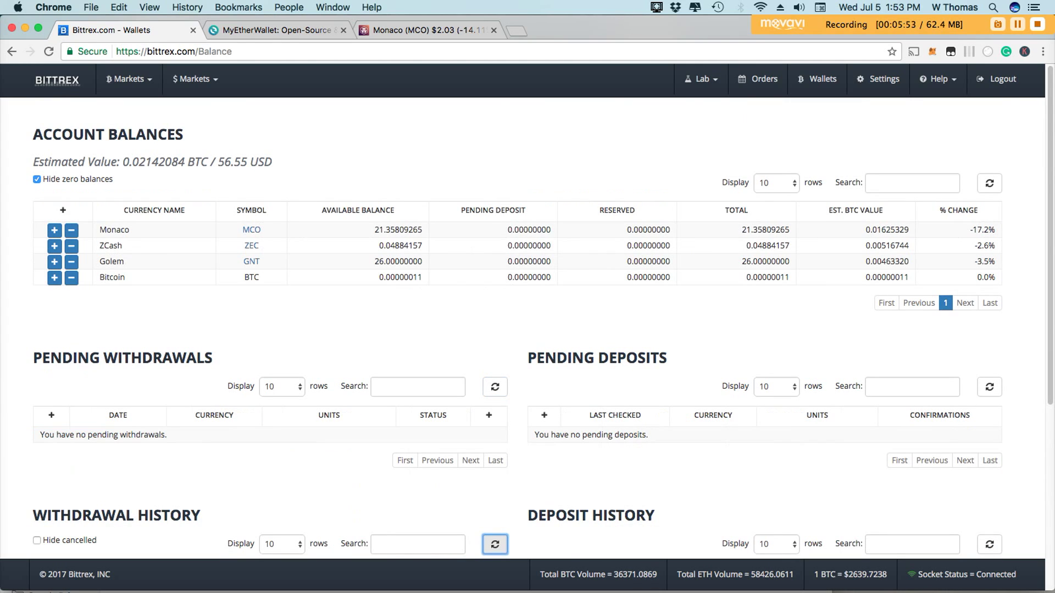
pyautogui.hotkey('ctrl', 'Tab')
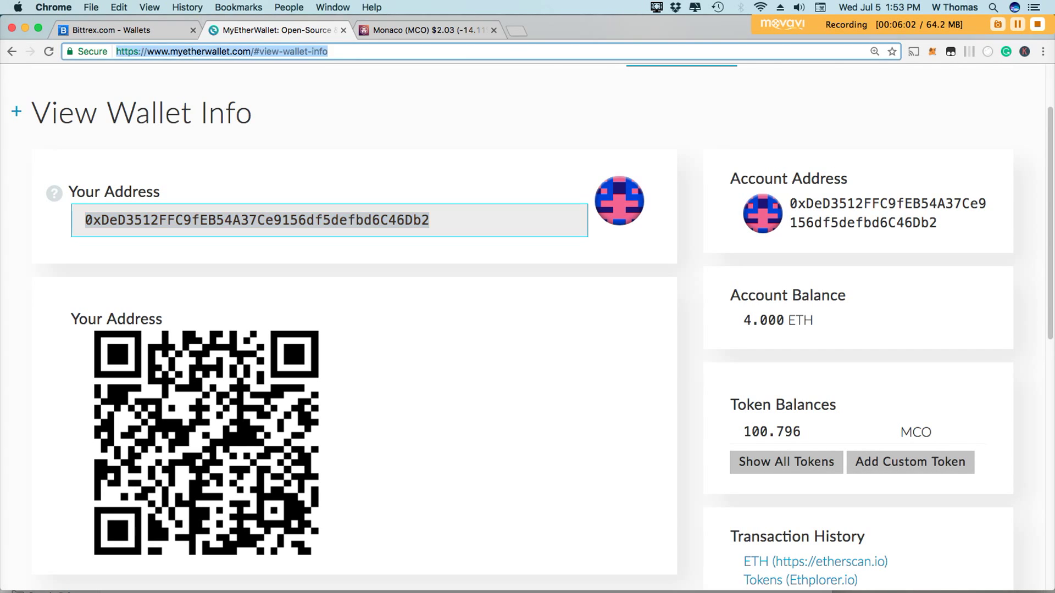
# Reload the View Wallet Info page from the browser's address bar
pyautogui.doubleClick(319, 51)
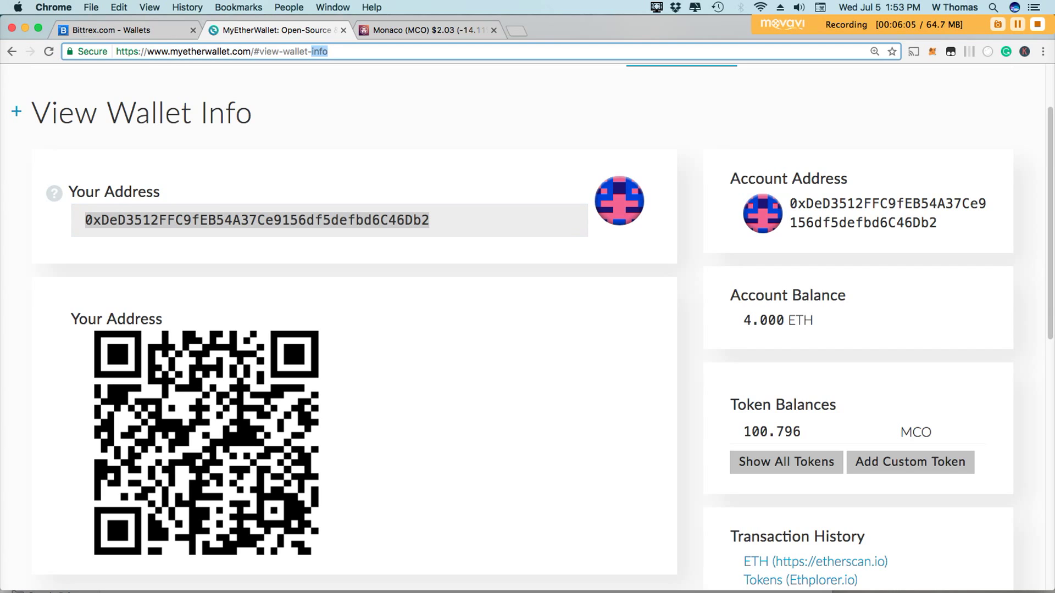
pyautogui.press('super+a')
pyautogui.press('Right')
pyautogui.press('Return')
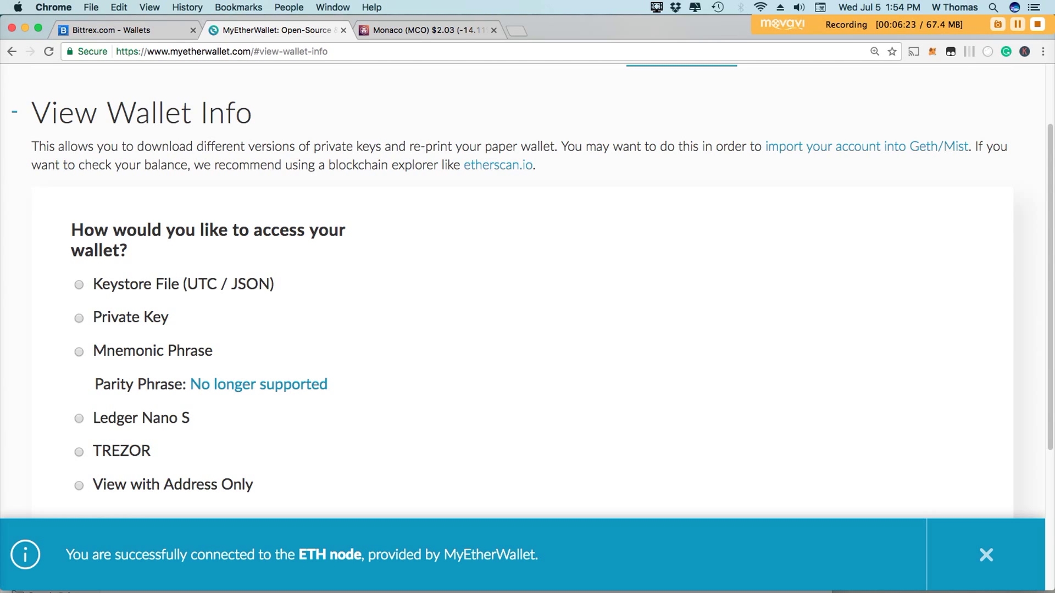
# Access the wallet via TREZOR, approving public key export and unlocking the first address
pyautogui.click(79, 452)
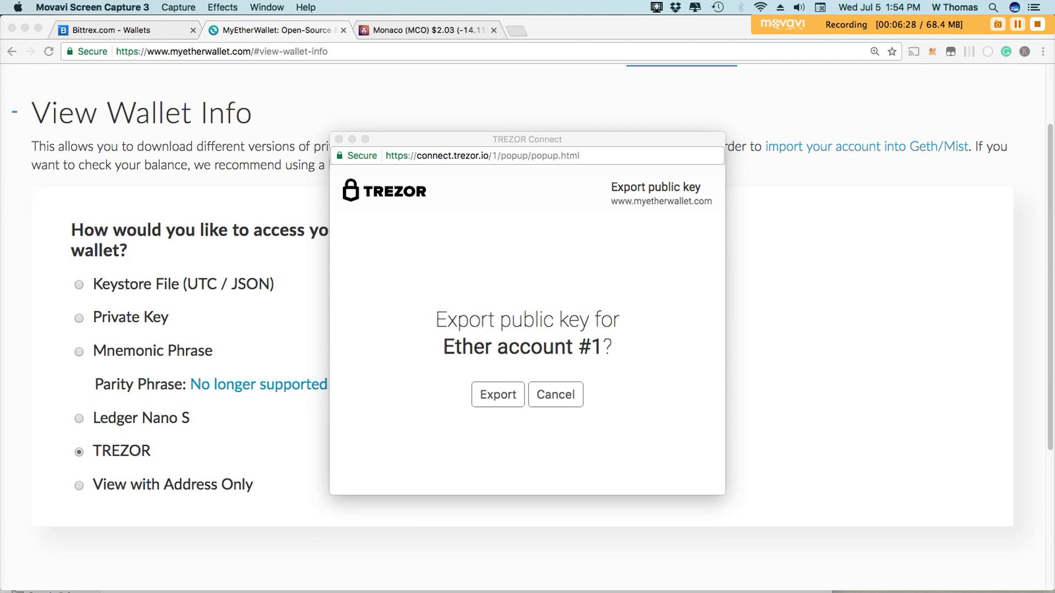
pyautogui.press('Return')
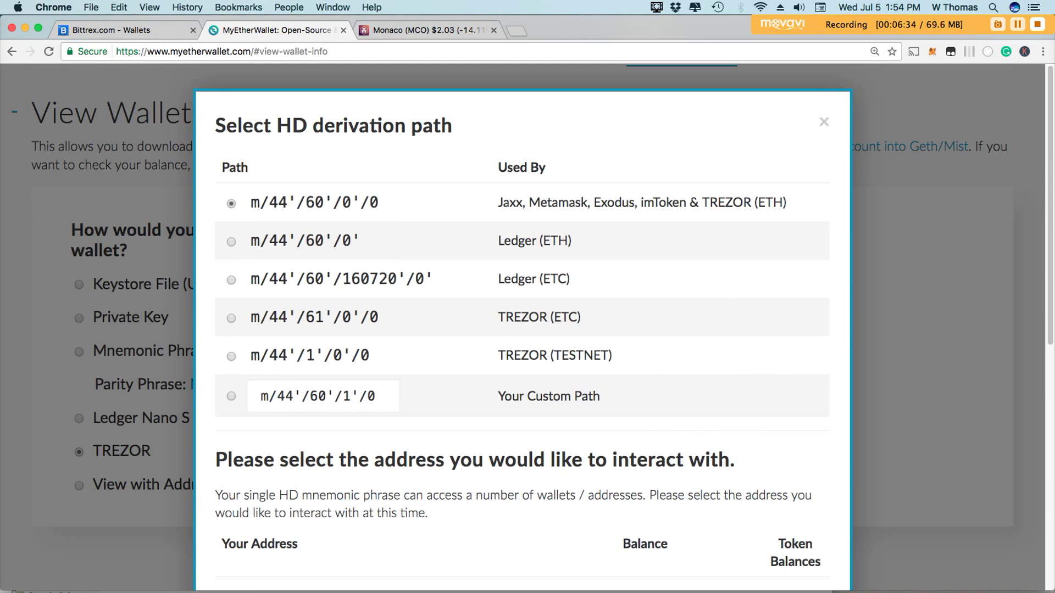
pyautogui.scroll(-3, 522, 330)
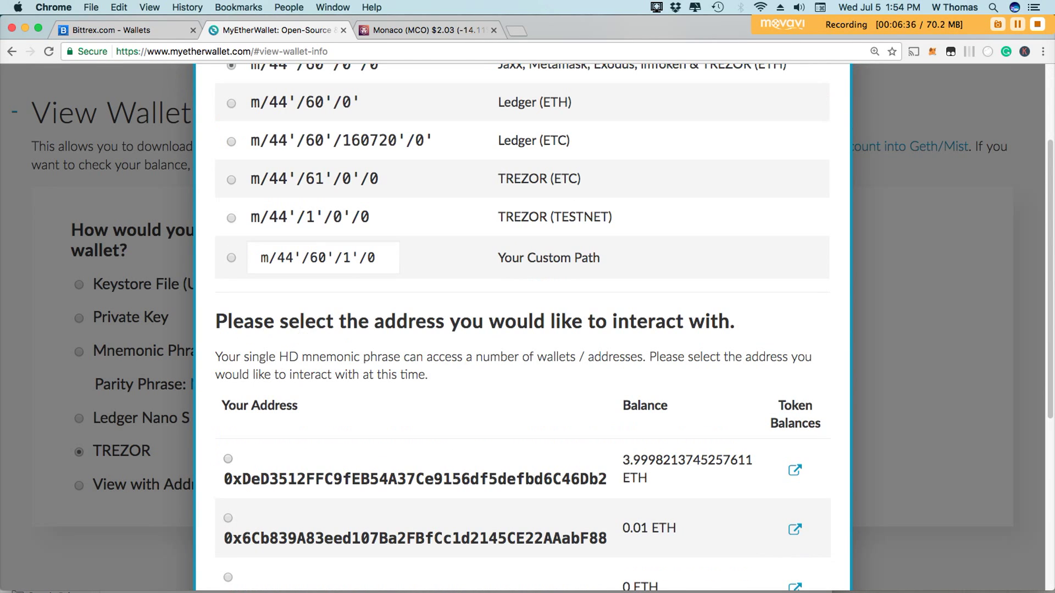
pyautogui.click(228, 458)
# Review the balances: 4.000 ETH, 25.99 GNT and 100.796 MCO
pyautogui.scroll(-5, 228, 459)
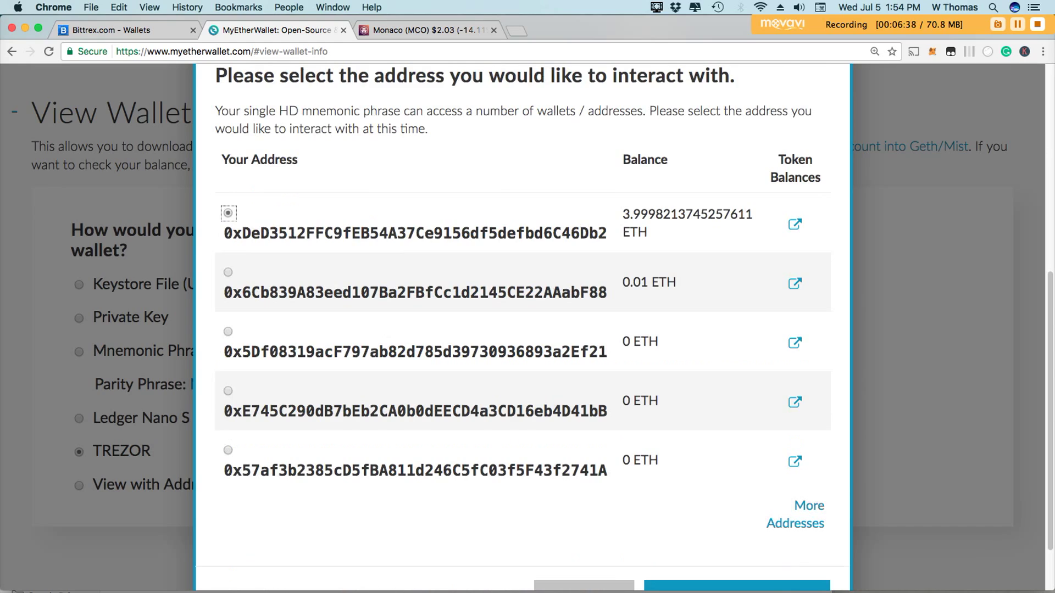
pyautogui.scroll(-1, 522, 329)
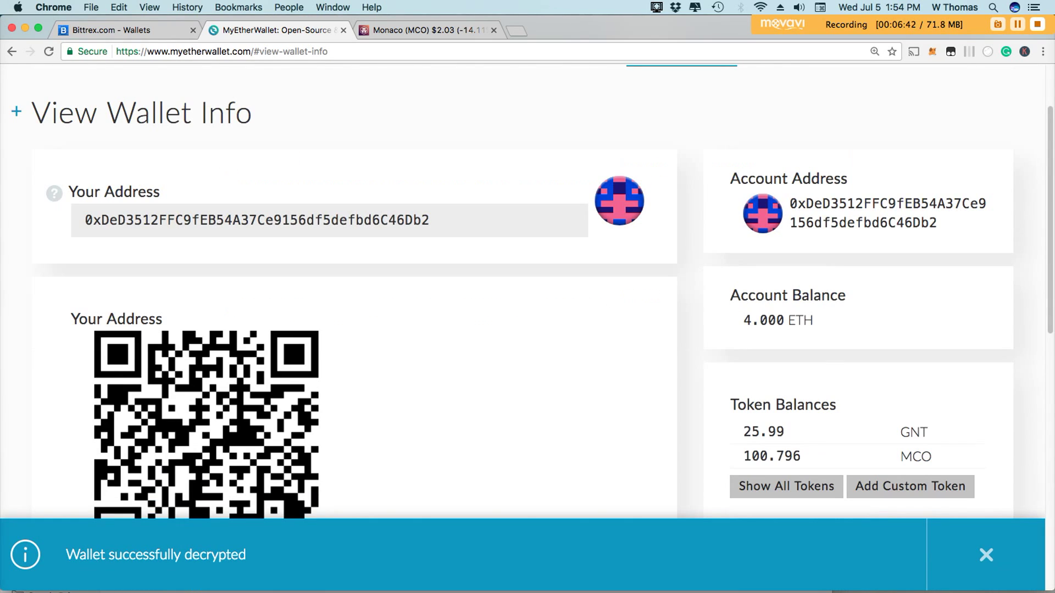
pyautogui.scroll(-3, 527, 291)
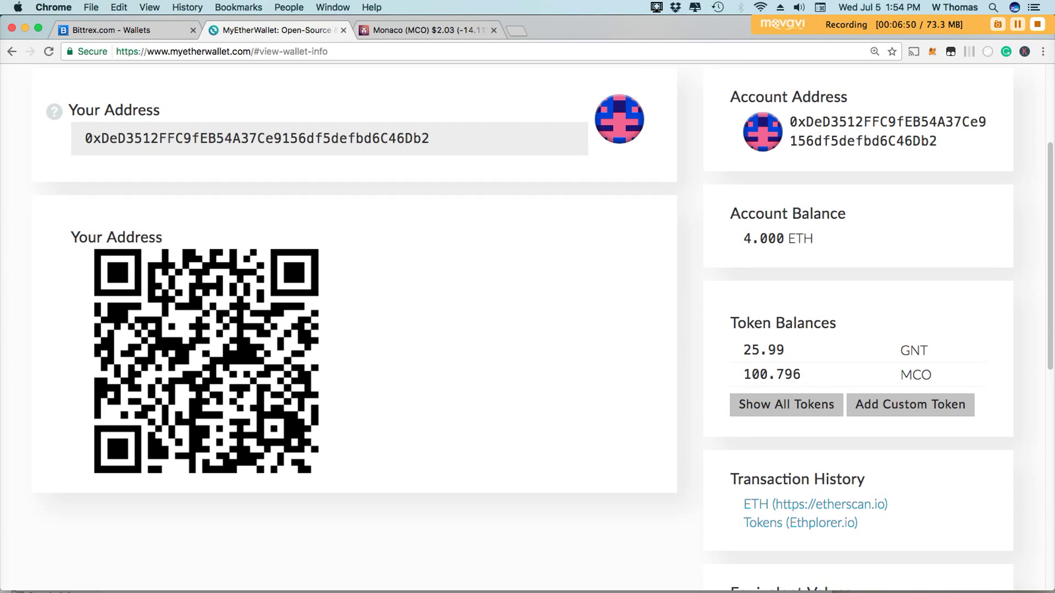
pyautogui.moveTo(772, 376)
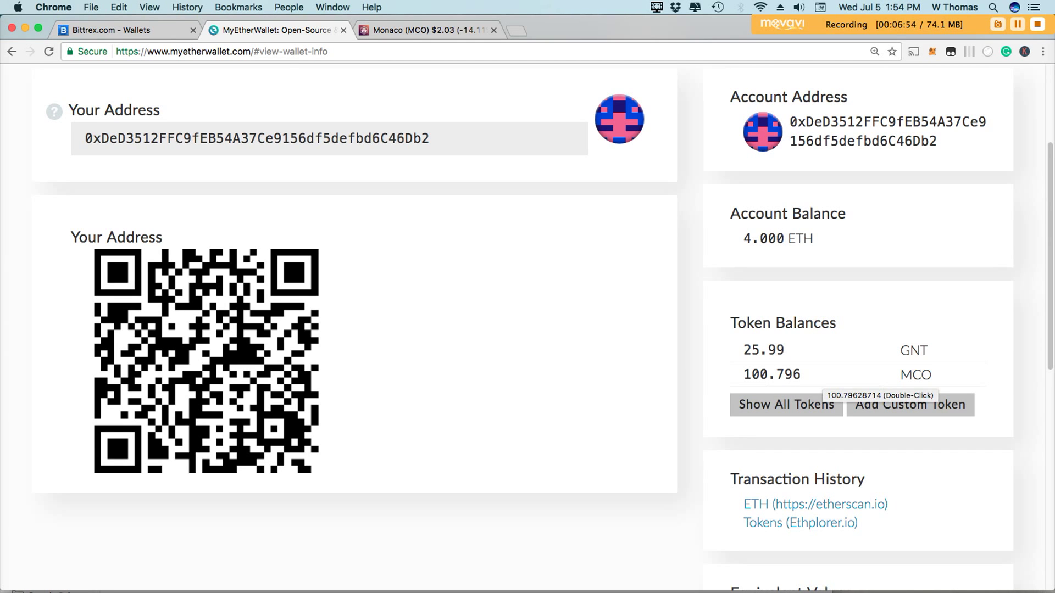
pyautogui.scroll(1, 544, 330)
pyautogui.scroll(5, 544, 330)
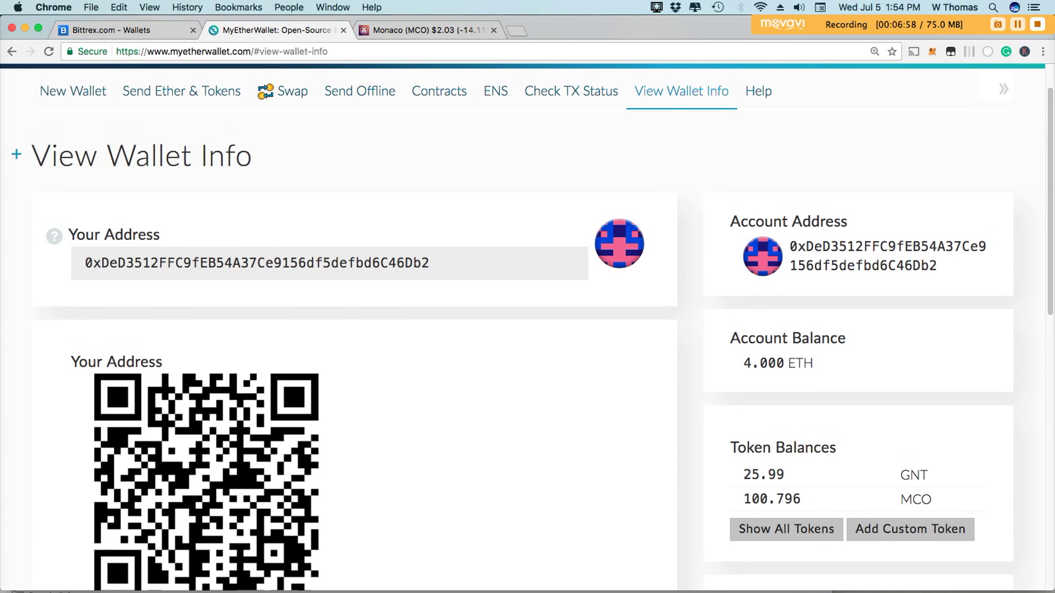
pyautogui.scroll(1, 544, 330)
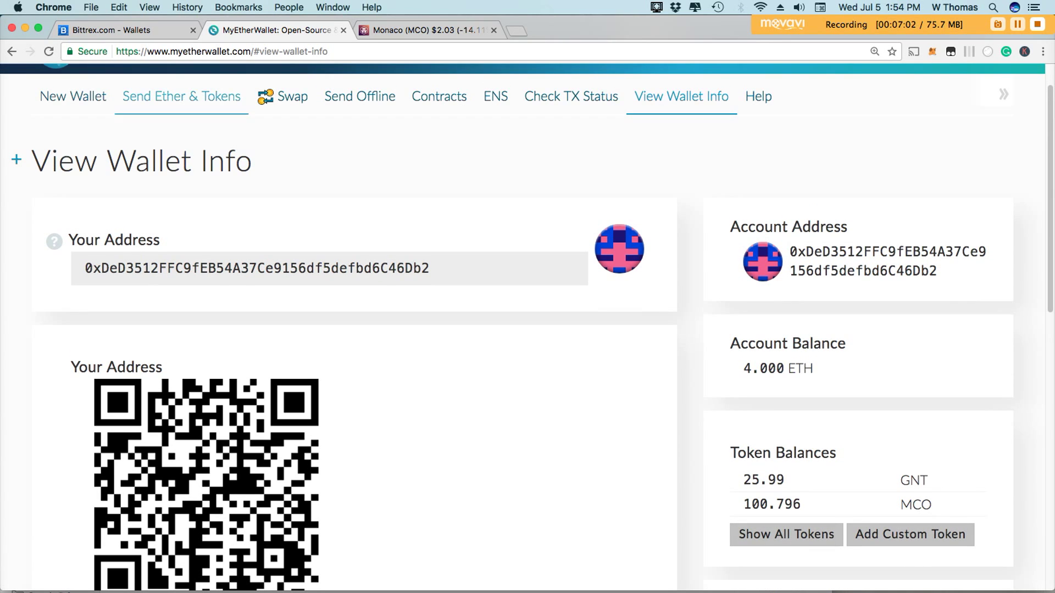
# On Send Ether & Tokens, connect the TREZOR, allow key export, and unlock the first address
pyautogui.click(182, 97)
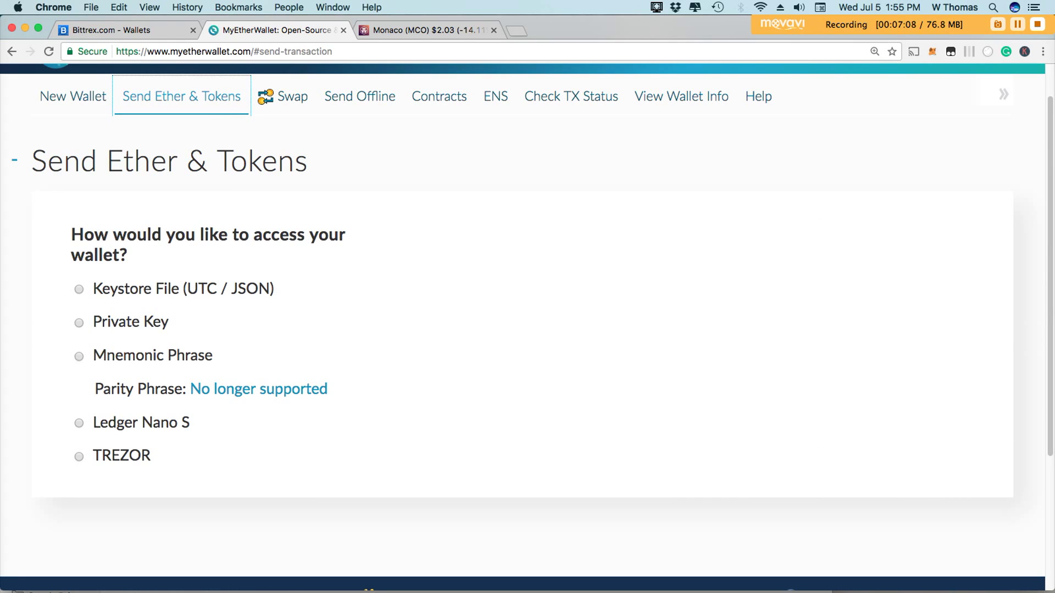
pyautogui.click(78, 457)
pyautogui.click(522, 254)
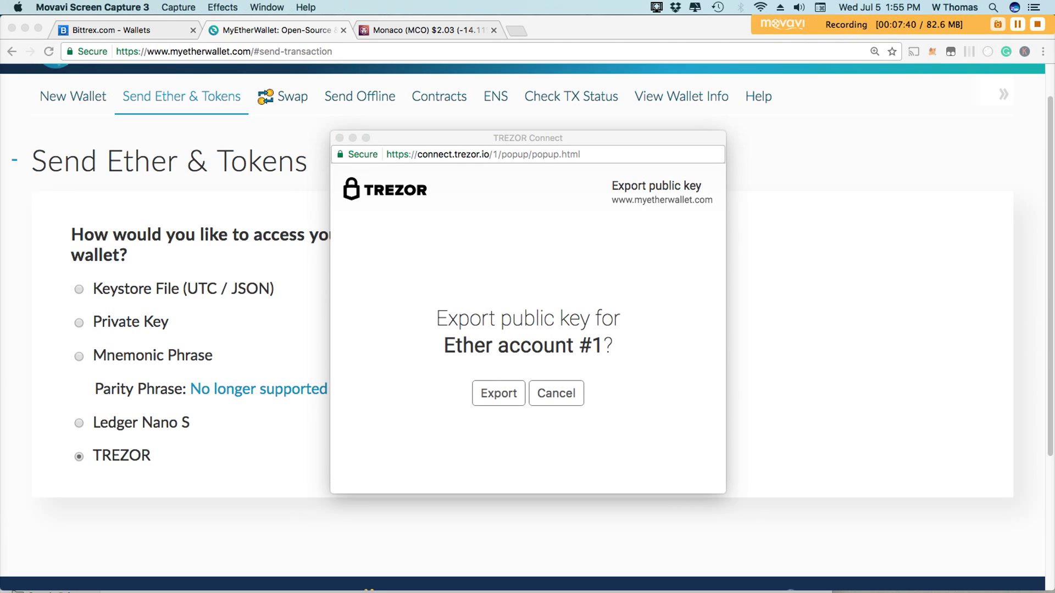
pyautogui.click(498, 393)
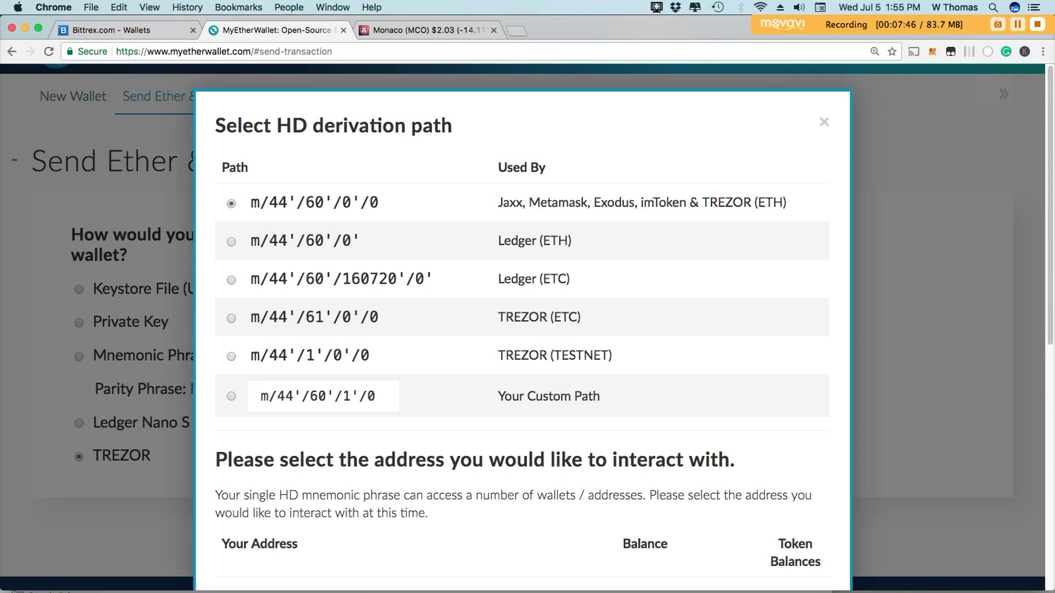
pyautogui.scroll(-4, 522, 329)
pyautogui.click(228, 399)
pyautogui.scroll(-5, 228, 399)
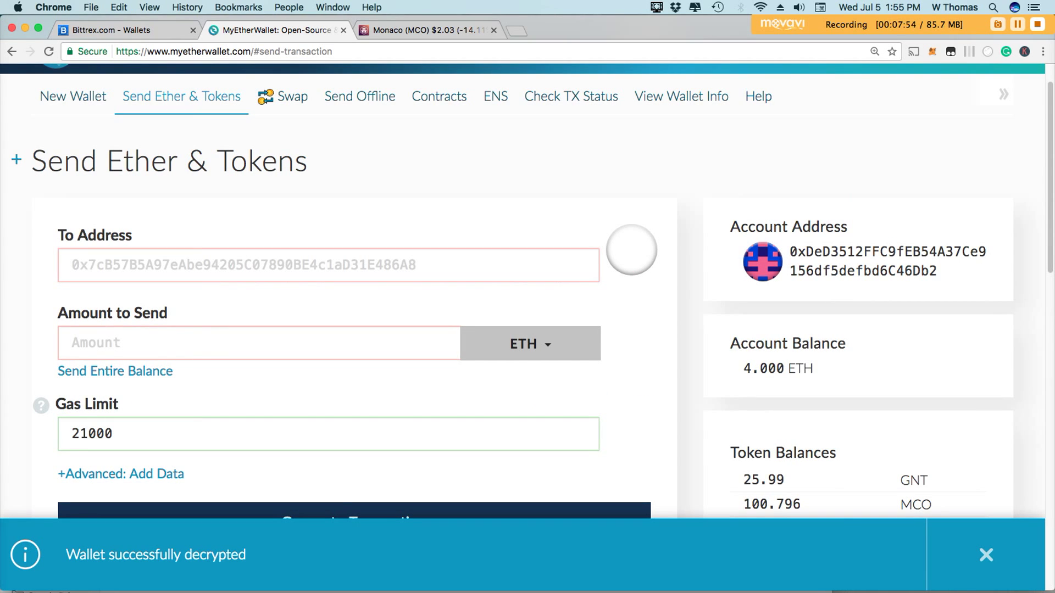
# Open the send-currency dropdown beside the amount field to confirm ETH, GNT and MCO are listed
pyautogui.scroll(-1, 526, 322)
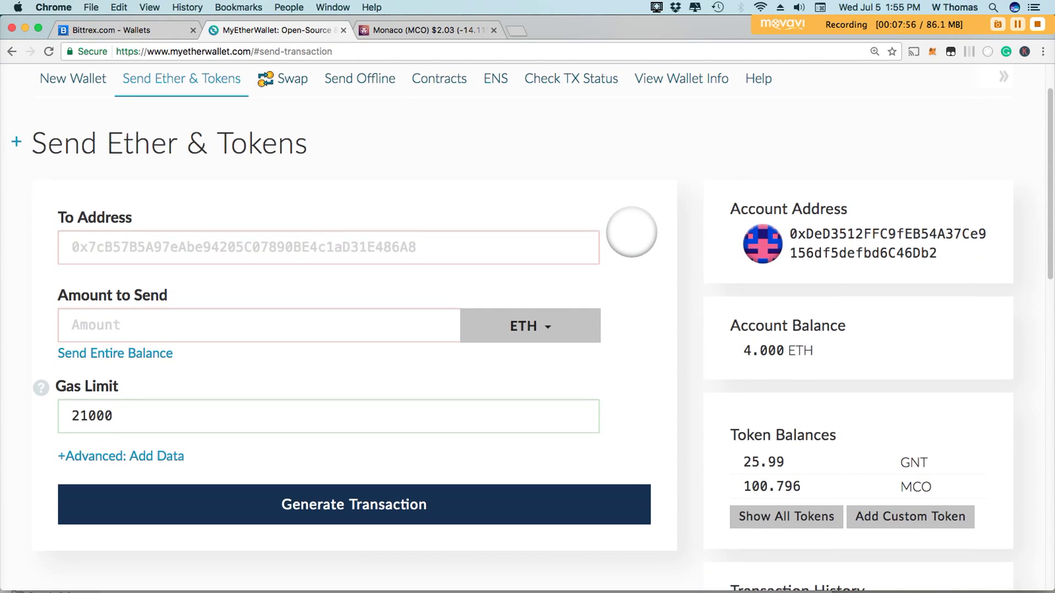
pyautogui.scroll(2, 526, 322)
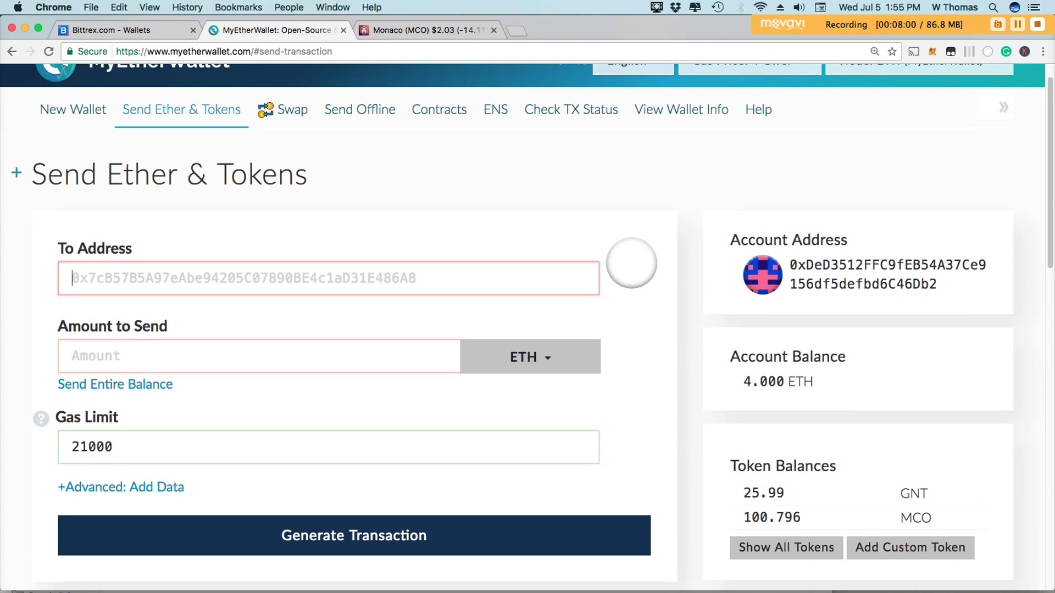
pyautogui.click(258, 357)
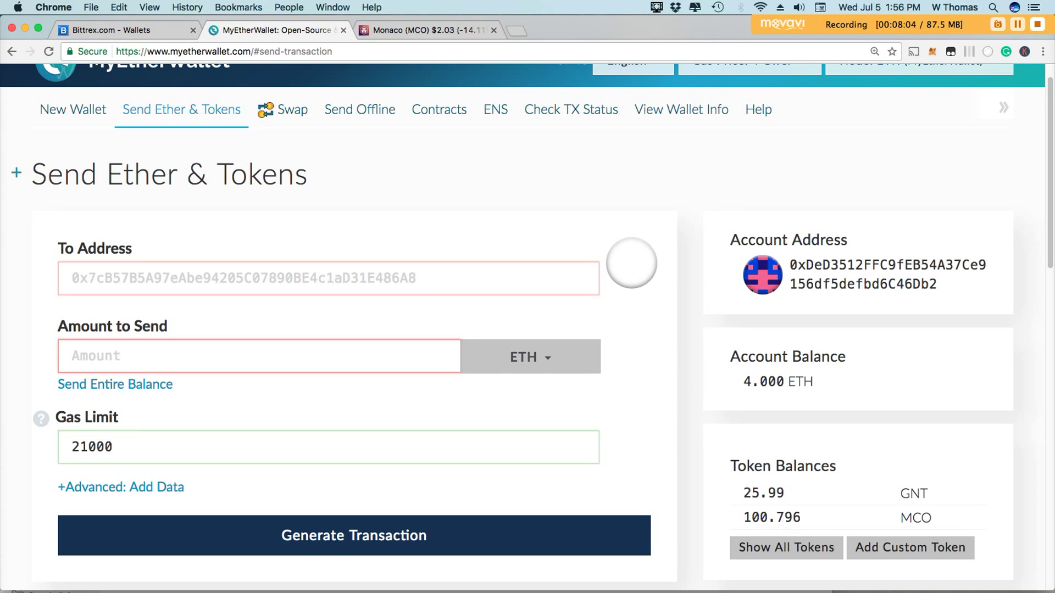
pyautogui.click(531, 357)
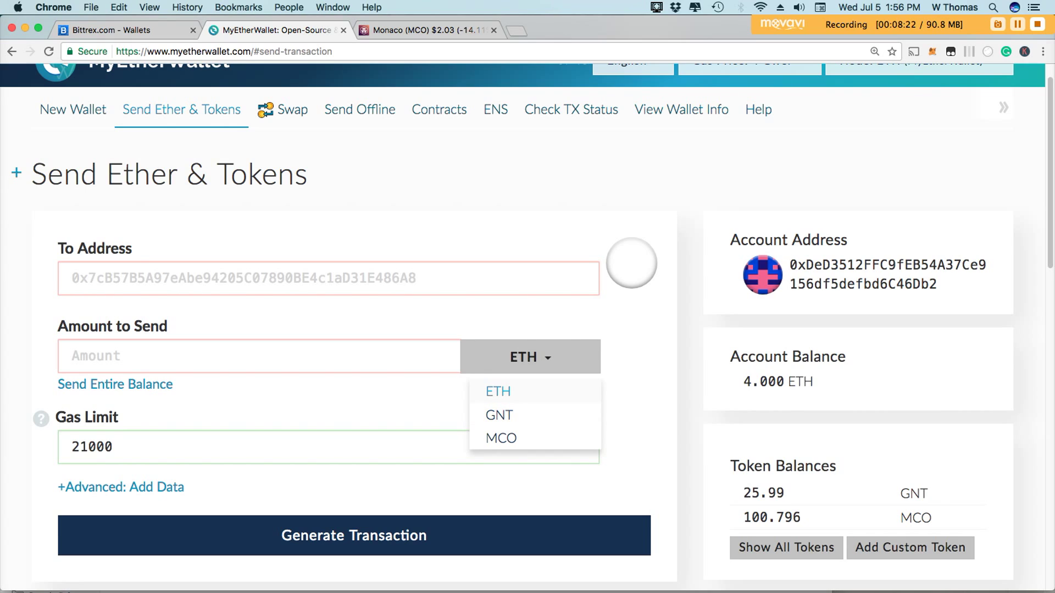
# Keep ETH selected, return to Bittrex and refresh Account Balances, which no longer list Golem
pyautogui.click(498, 391)
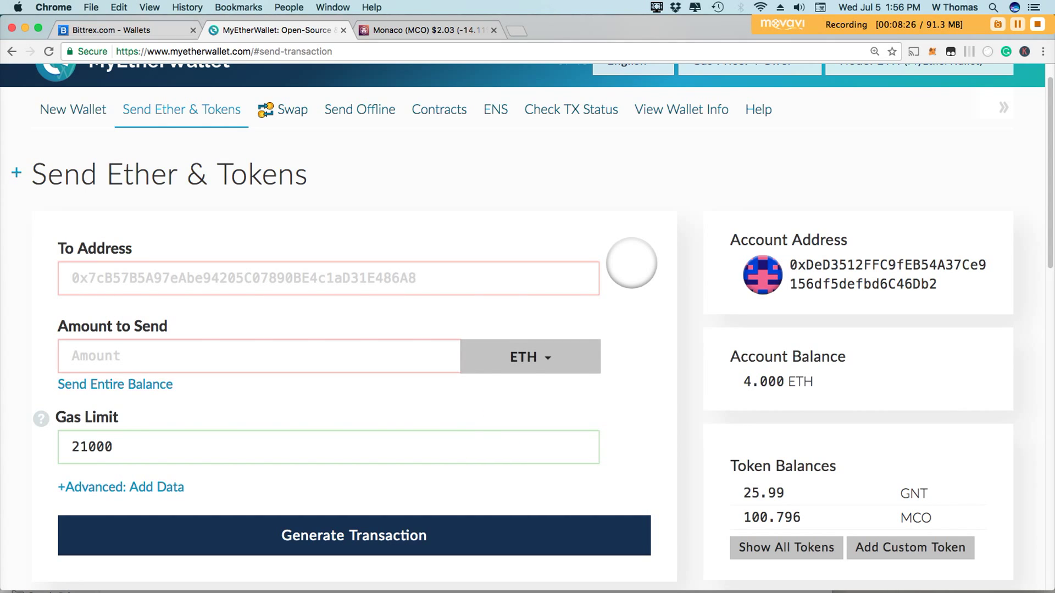
pyautogui.click(110, 30)
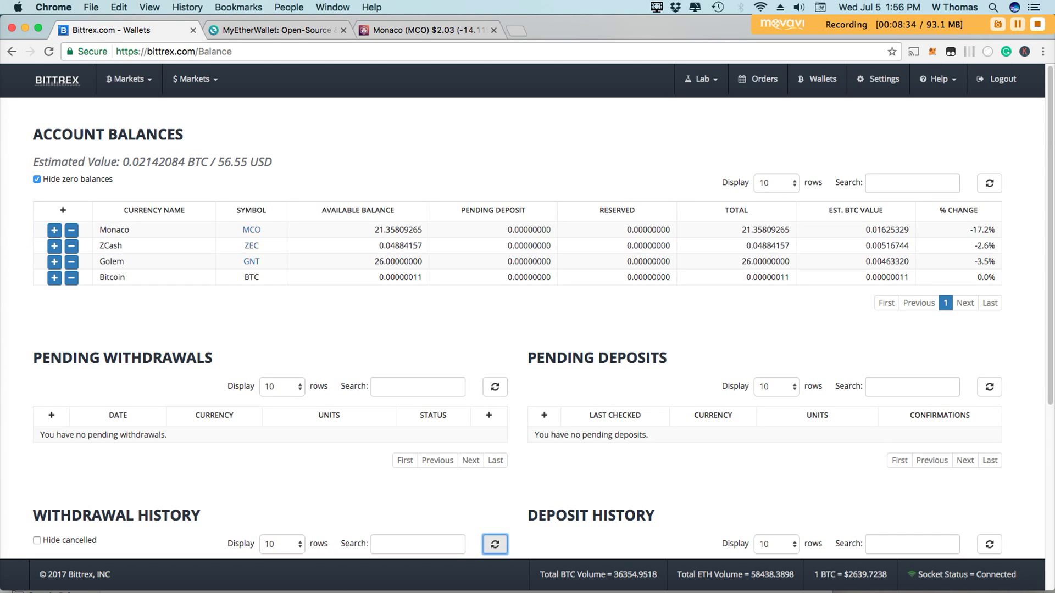
pyautogui.click(990, 183)
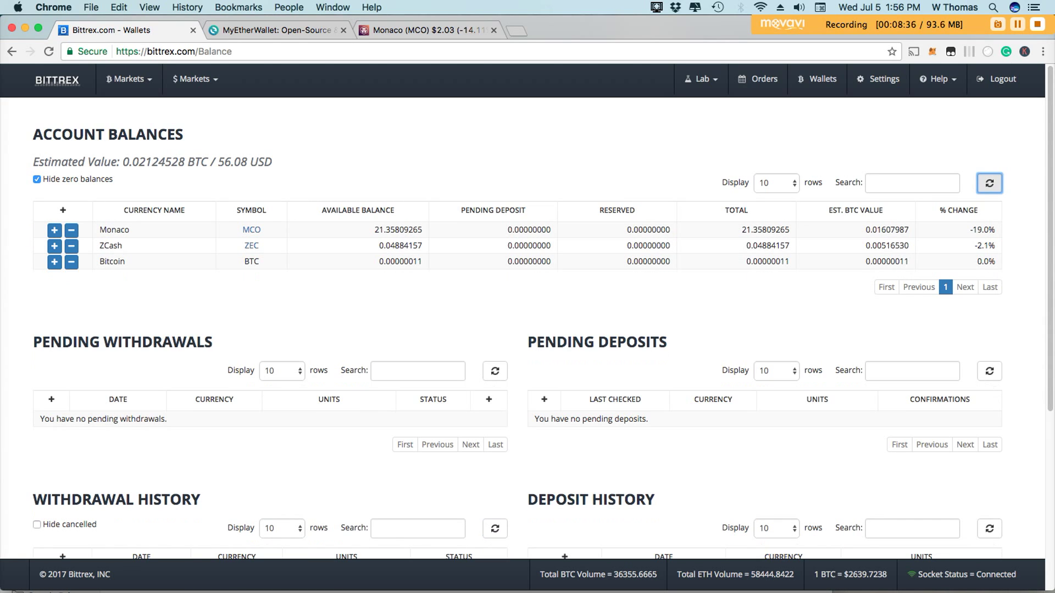
# Start the Monaco withdrawal, check the wallet address, fill the maximum MCO quantity and submit
pyautogui.click(71, 230)
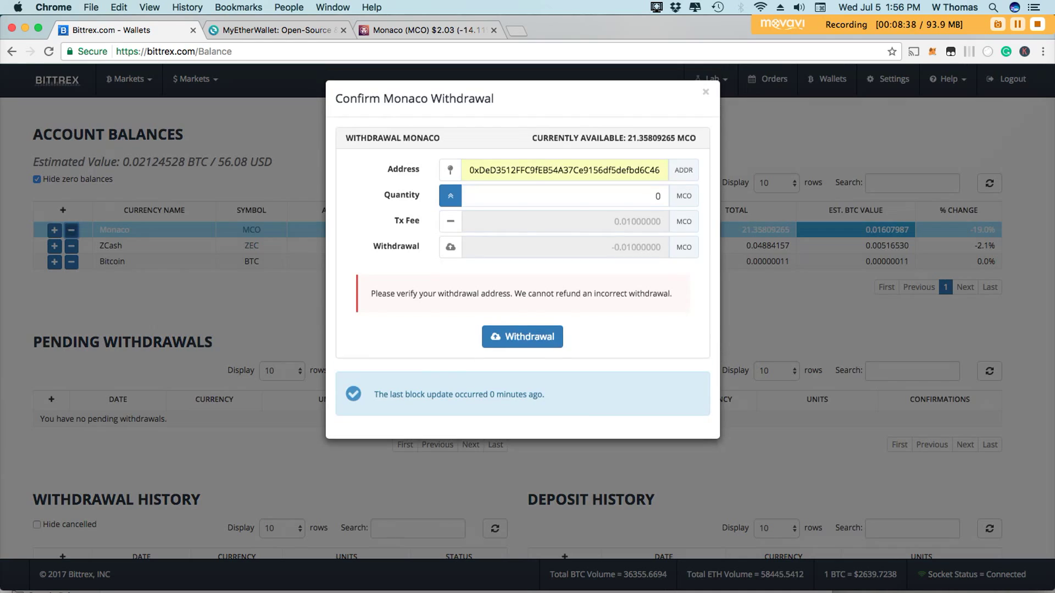
pyautogui.tripleClick(564, 175)
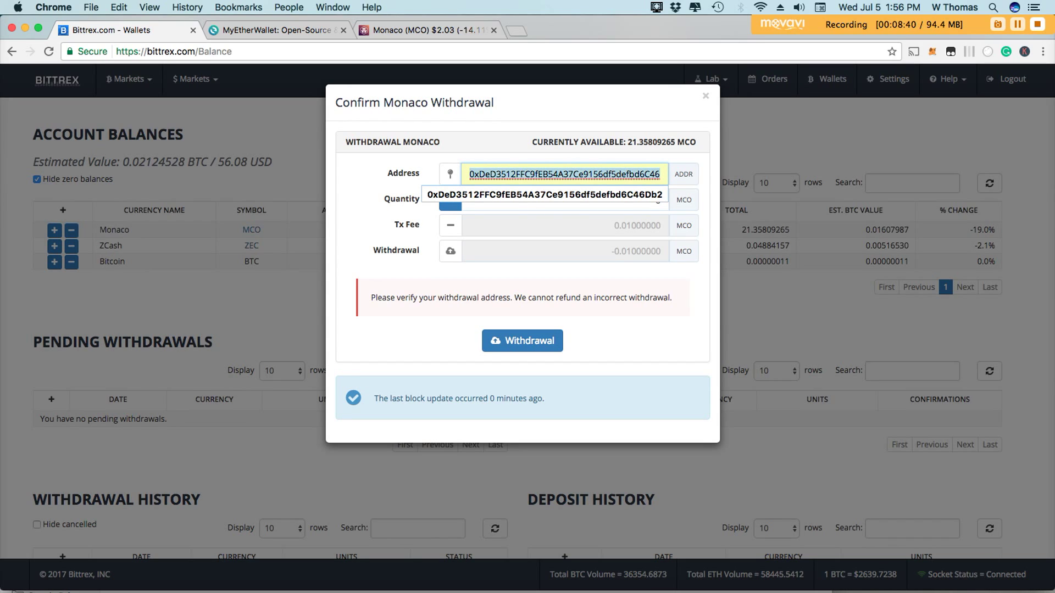
pyautogui.press('Tab')
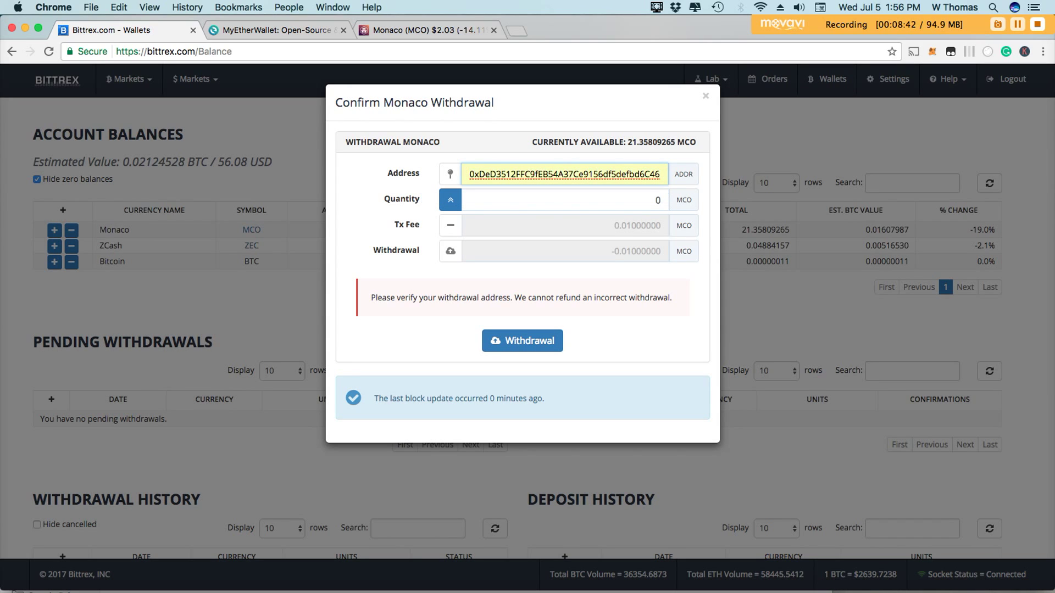
pyautogui.hotkey('shift', 'Tab')
pyautogui.press('Down')
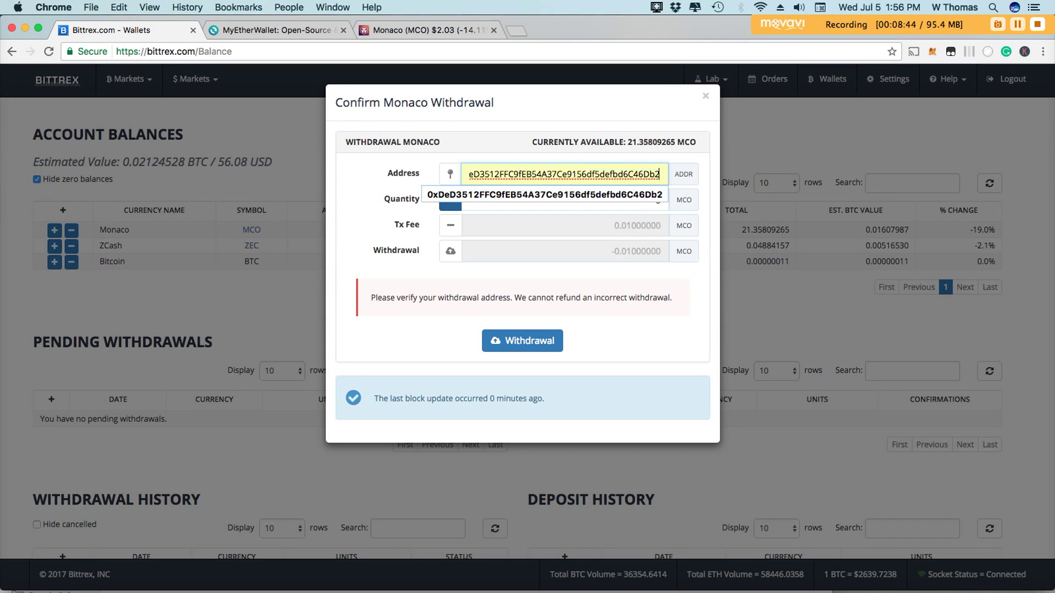
pyautogui.press('Down')
pyautogui.press('Return')
pyautogui.press('Tab')
pyautogui.press('Return')
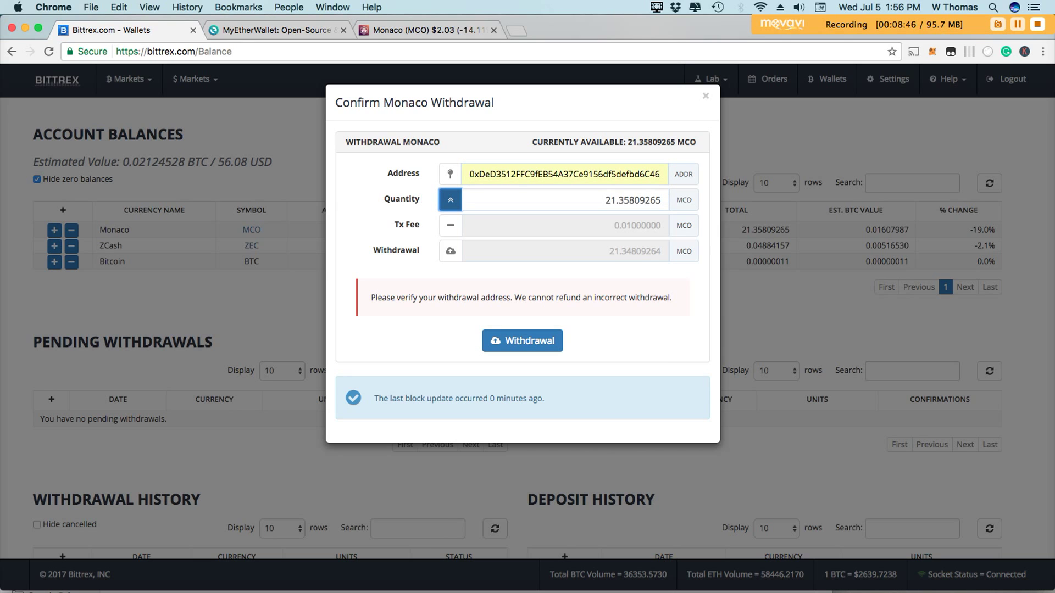
pyautogui.press('Tab')
pyautogui.press('Return')
# Enter the two-factor code to confirm the Monaco withdrawal
pyautogui.press('Down')
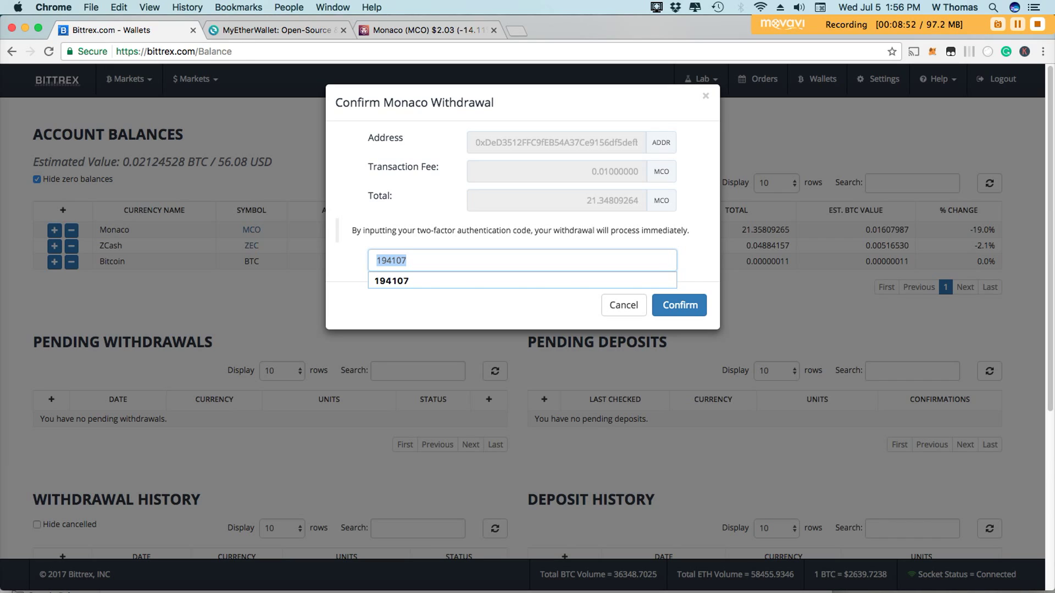
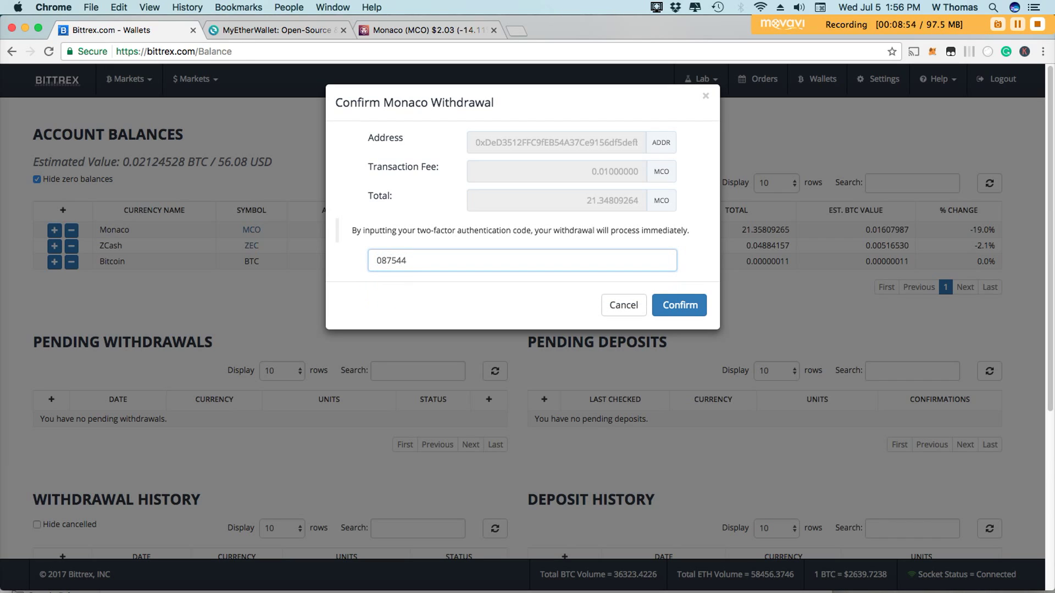
pyautogui.press('Return')
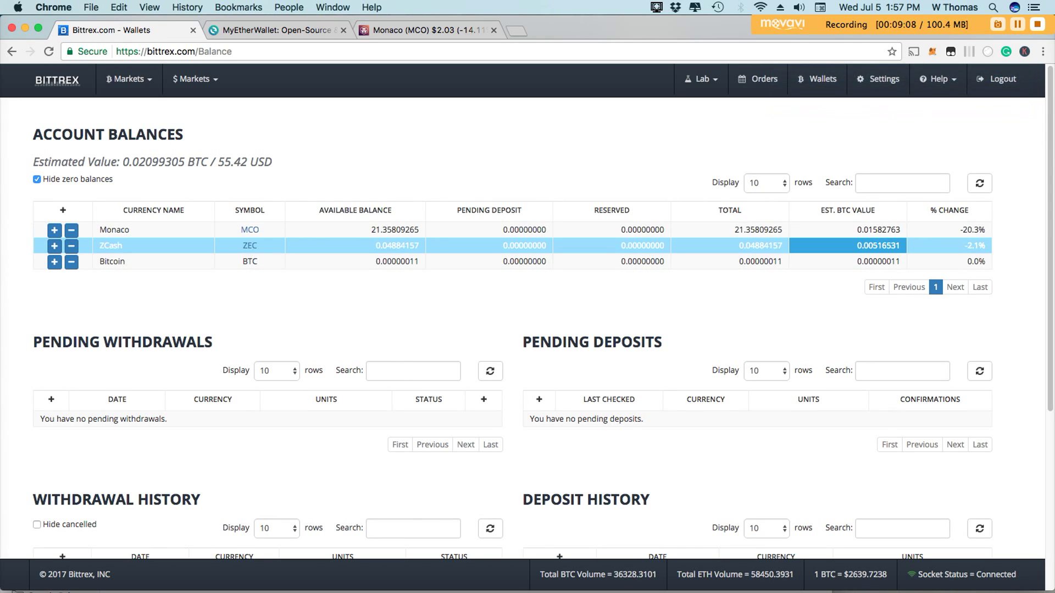
# Refresh Pending Withdrawals to see the 21.34809265 MCO withdrawal Authorized, then return to MyEtherWallet
pyautogui.click(490, 371)
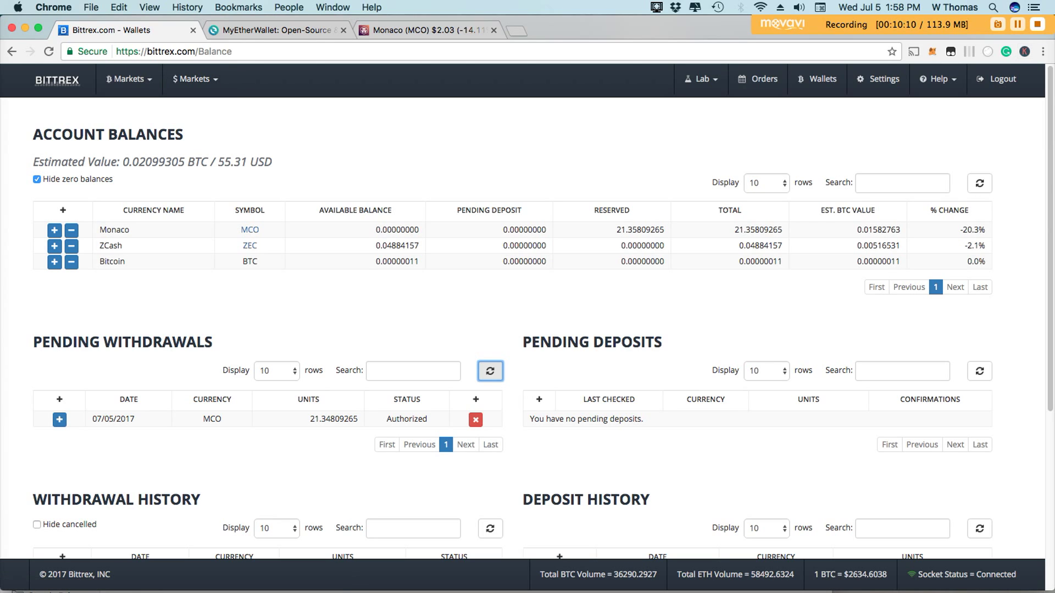
pyautogui.hotkey('ctrl', 'Tab')
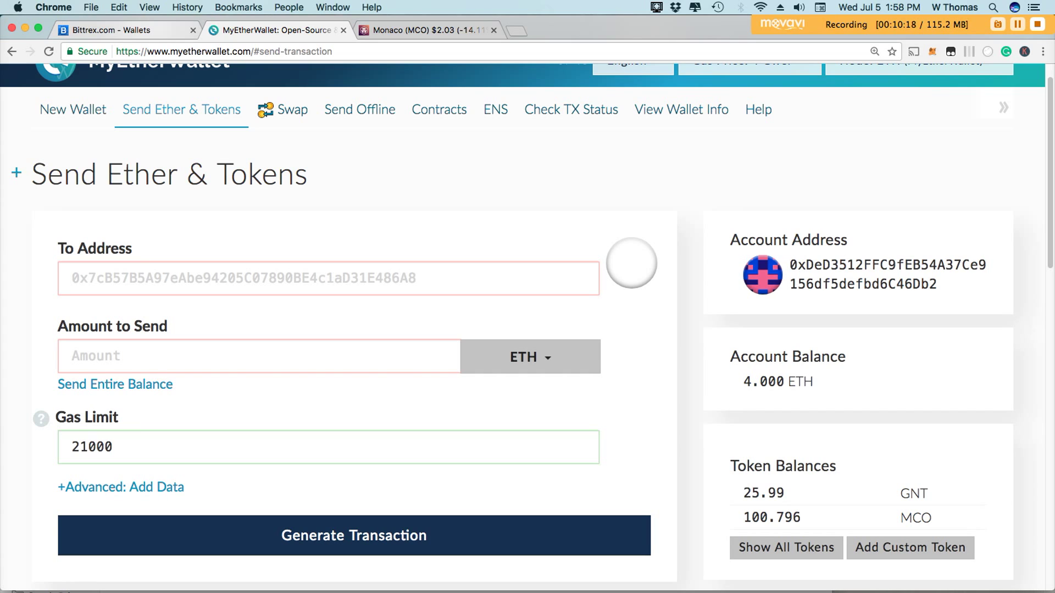
pyautogui.click(105, 30)
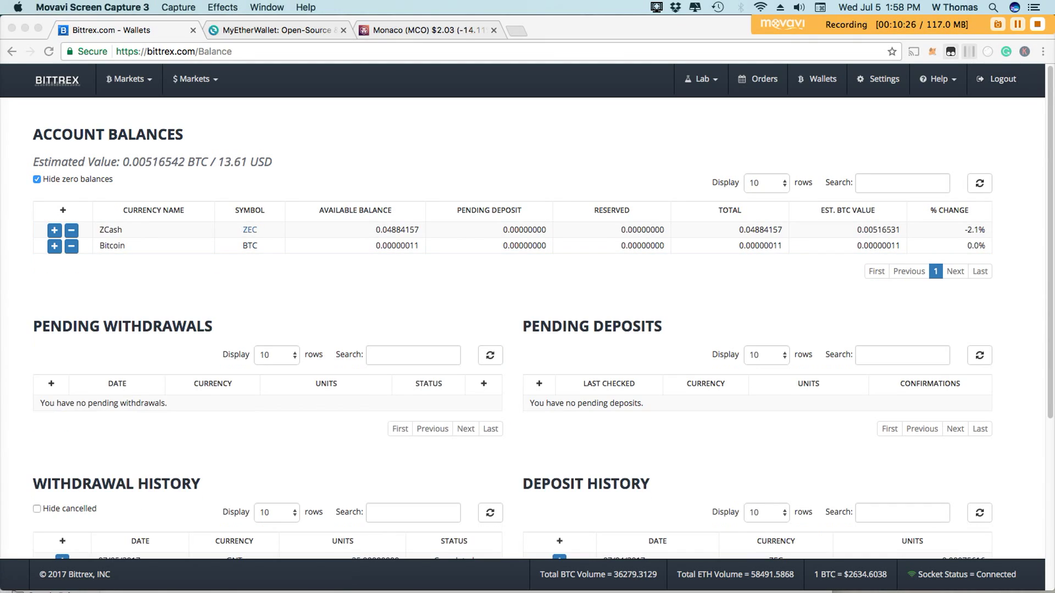
pyautogui.click(490, 355)
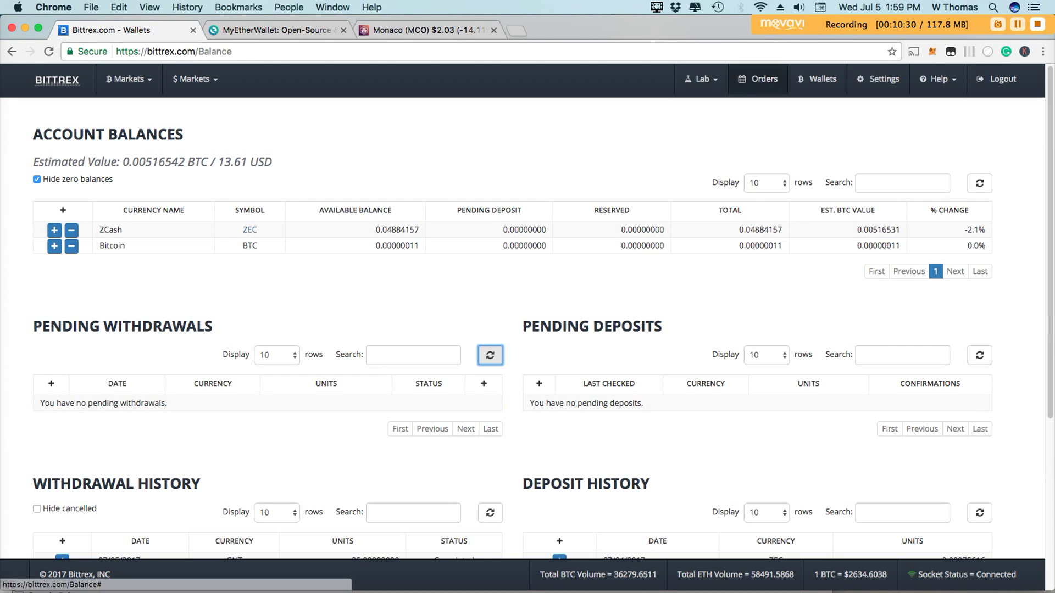
pyautogui.click(277, 29)
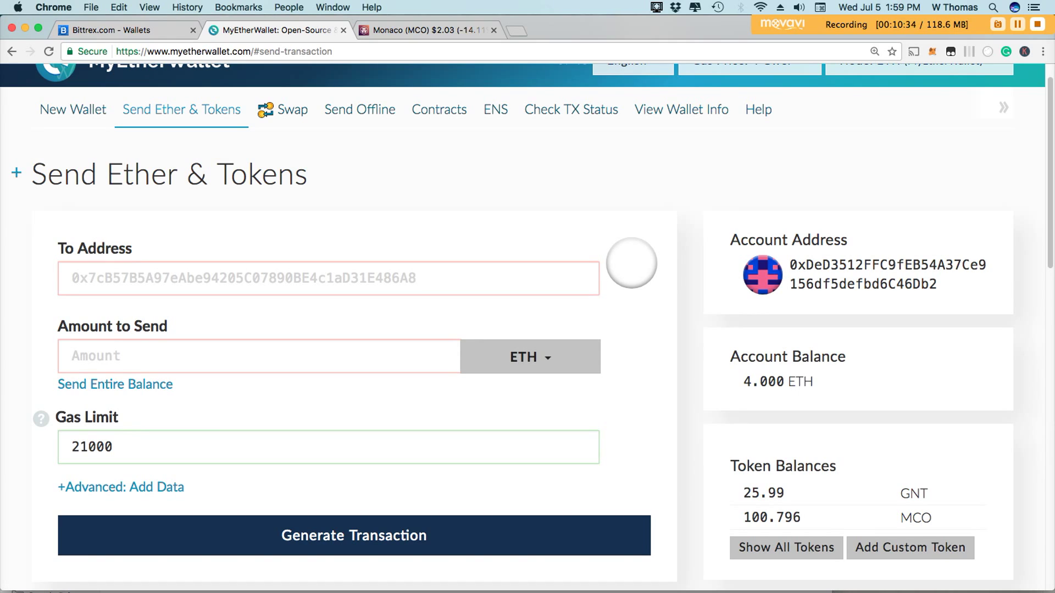
# Show all token balances, look through the list, then reload the MyEtherWallet page from the address bar
pyautogui.press('super+l')
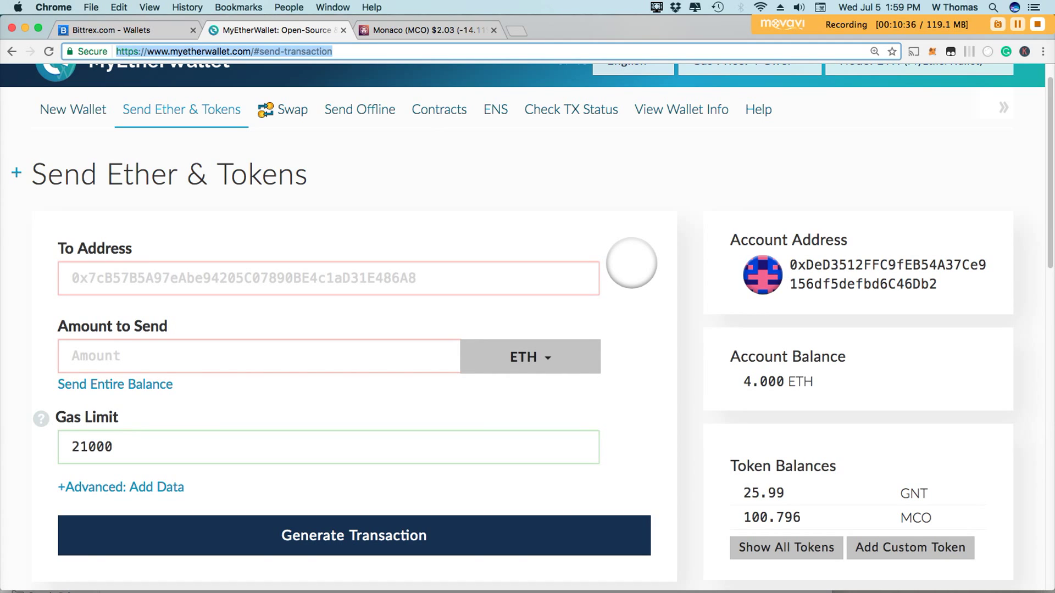
pyautogui.click(785, 547)
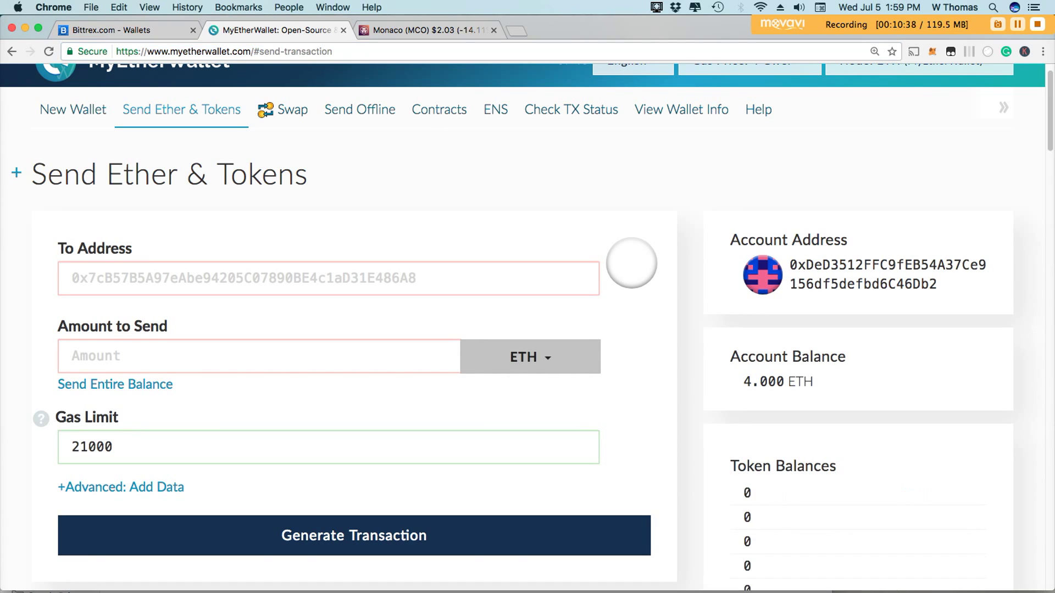
pyautogui.scroll(-20, 528, 326)
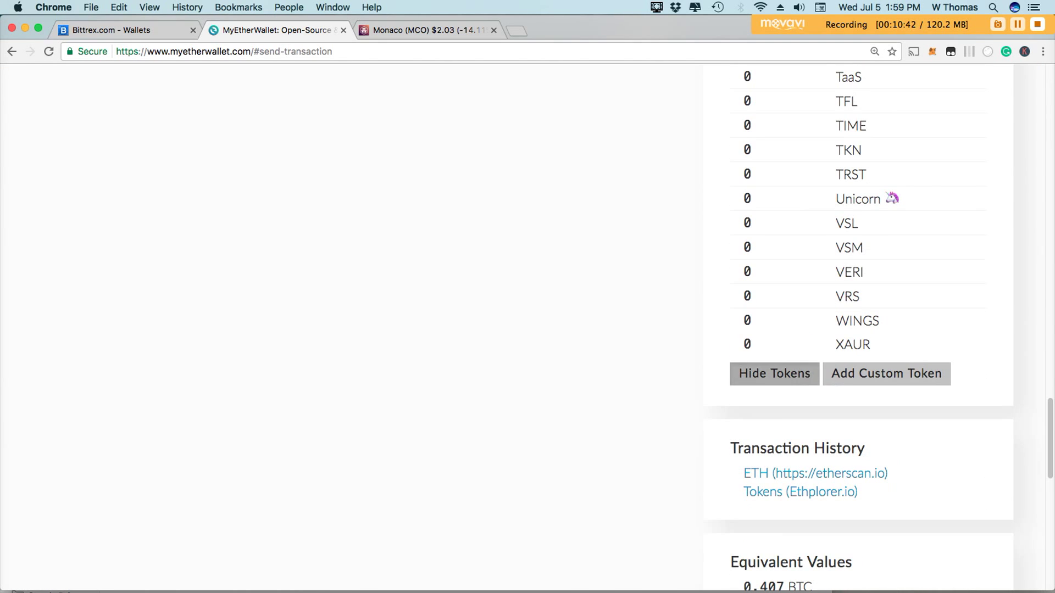
pyautogui.scroll(-10, 775, 388)
pyautogui.scroll(5, 527, 327)
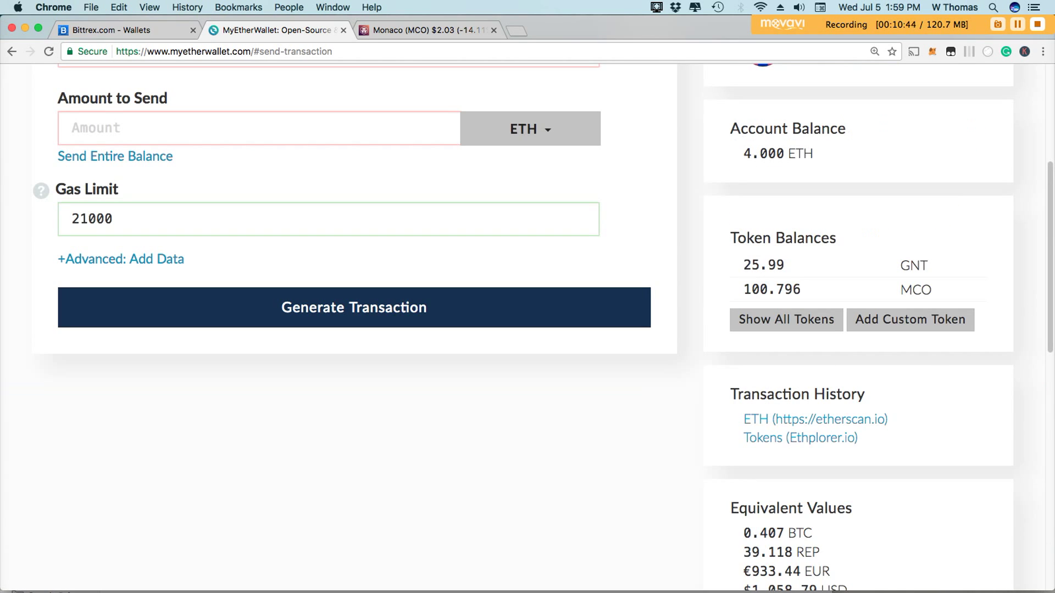
pyautogui.scroll(5, 527, 327)
pyautogui.press('super+l')
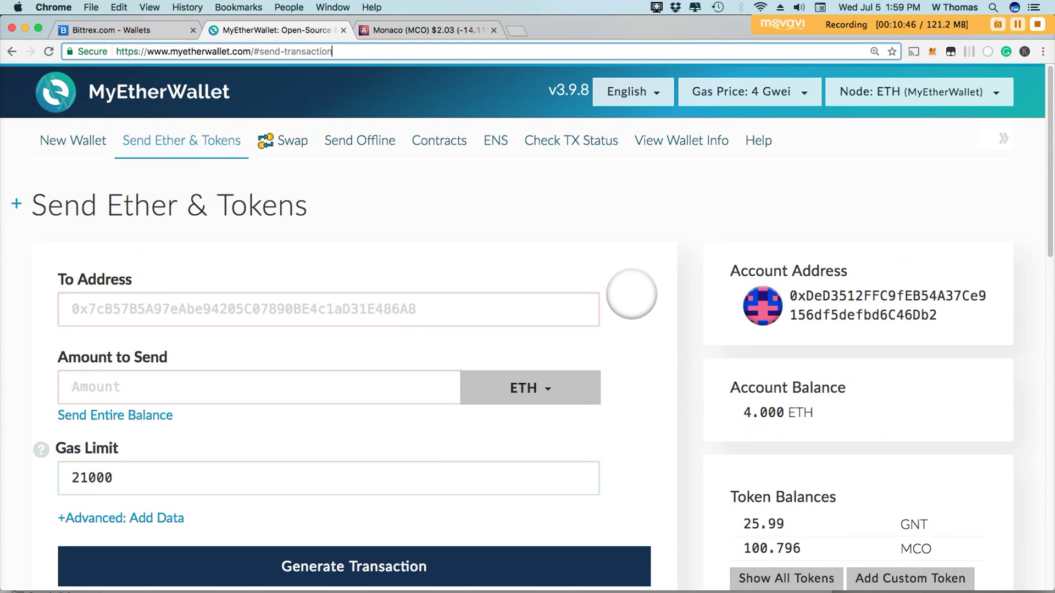
pyautogui.press('Return')
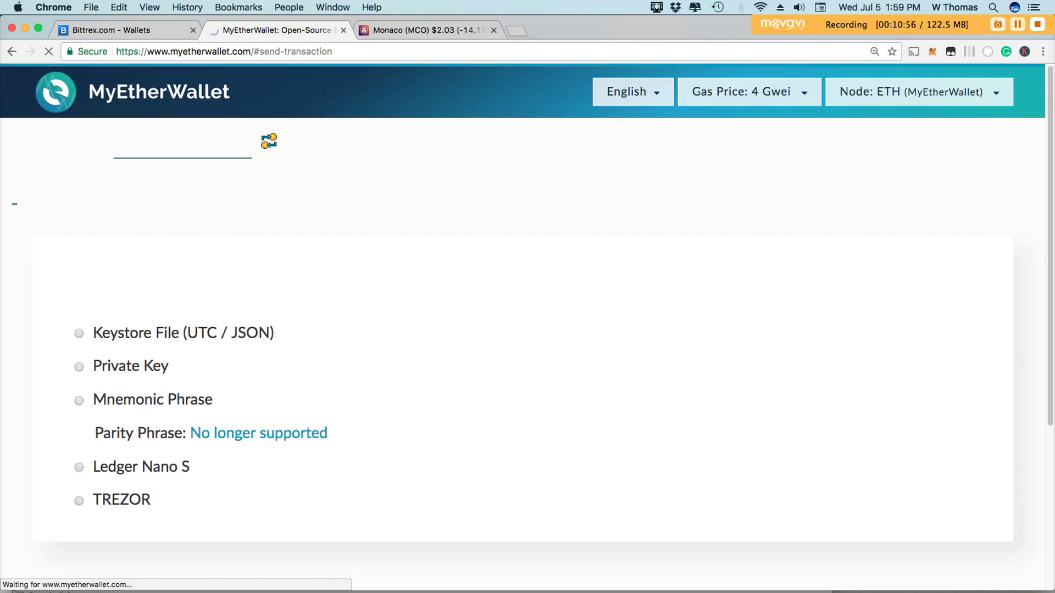
# Connect the TREZOR, approve the key export, and unlock the first address holding about 4 ETH
pyautogui.scroll(-4, 522, 275)
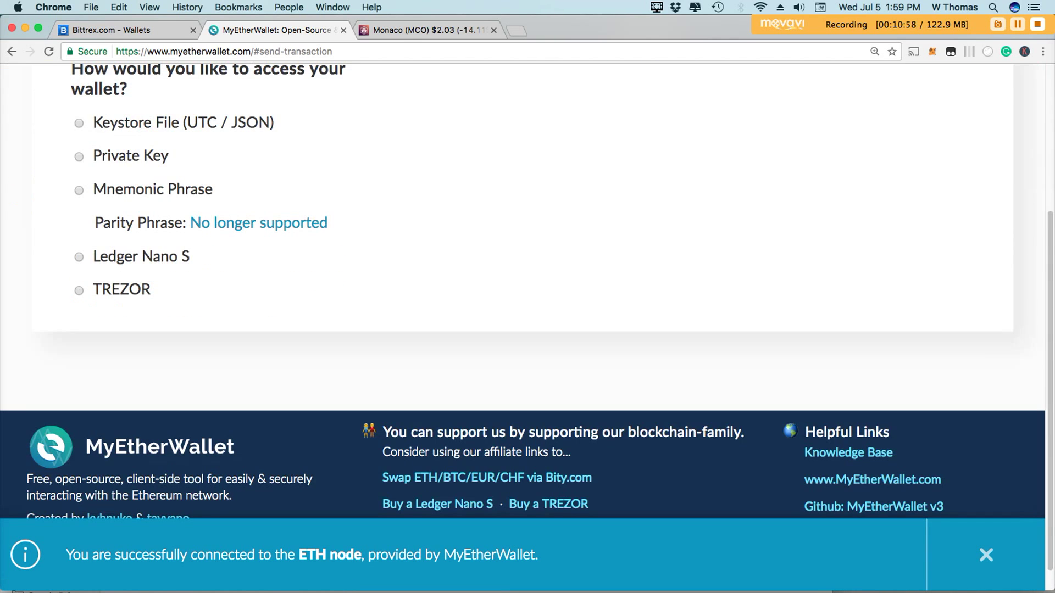
pyautogui.scroll(2, 522, 275)
pyautogui.click(78, 384)
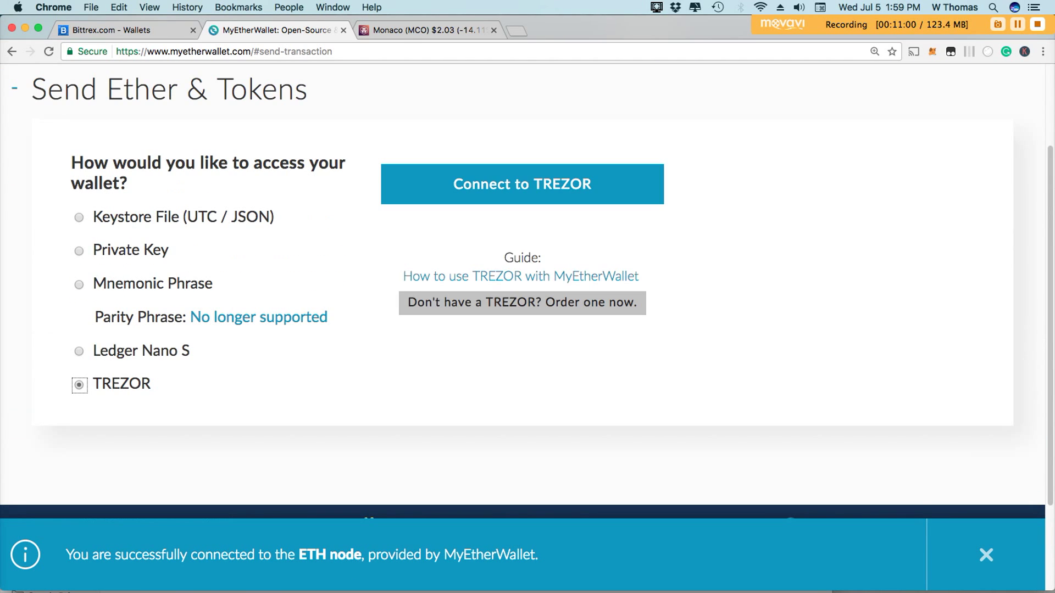
pyautogui.click(522, 184)
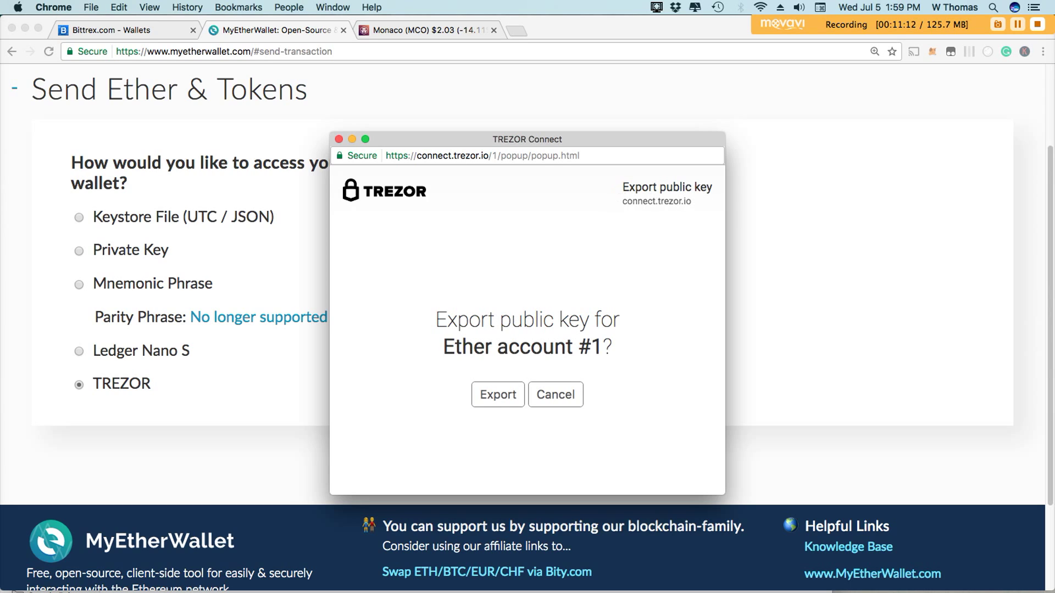
pyautogui.press('Return')
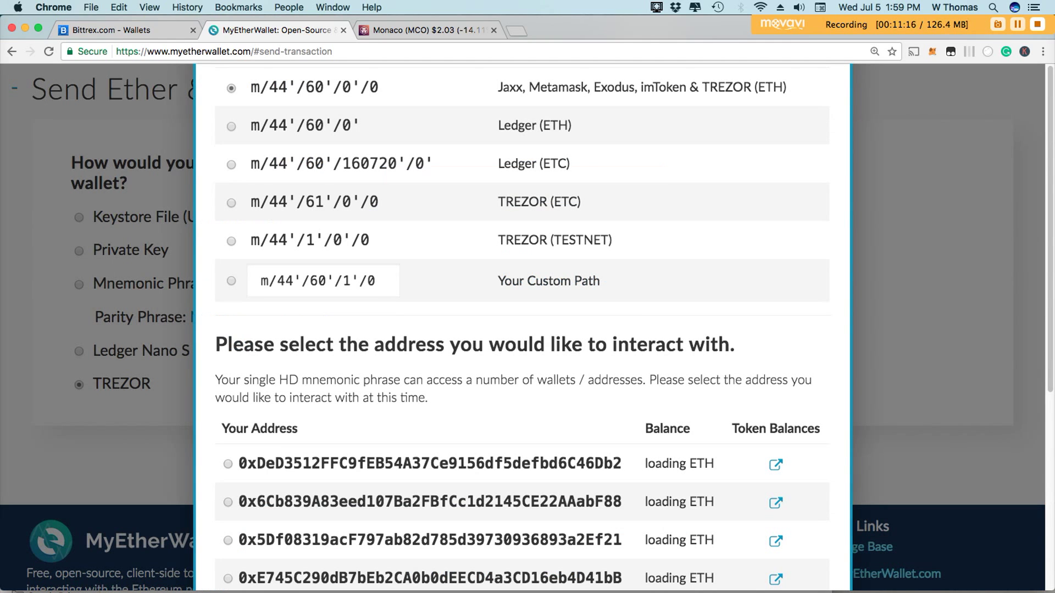
pyautogui.scroll(-4, 523, 330)
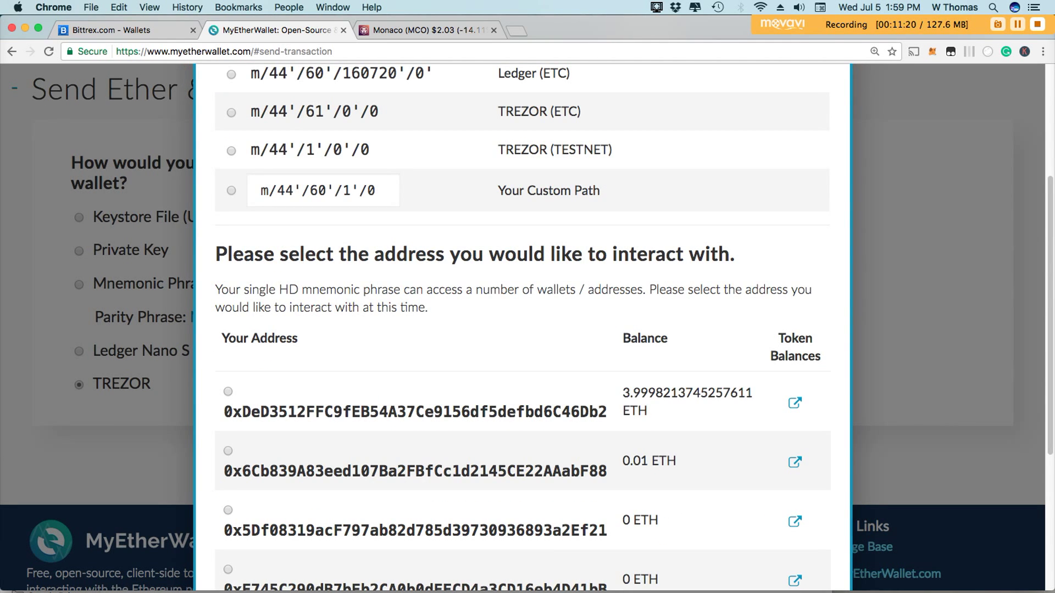
pyautogui.click(229, 392)
pyautogui.scroll(-5, 522, 330)
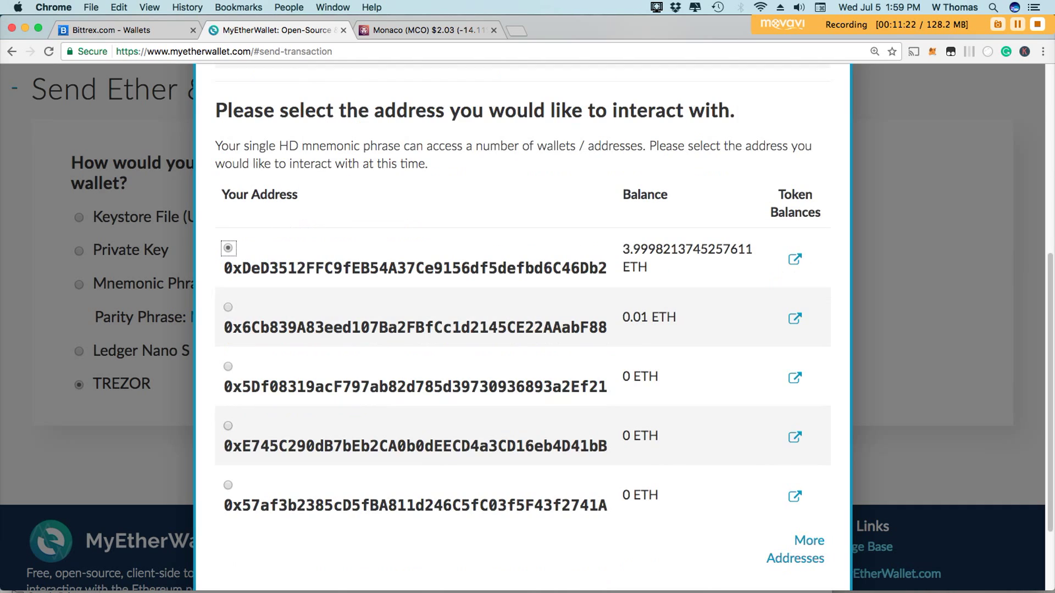
pyautogui.click(737, 529)
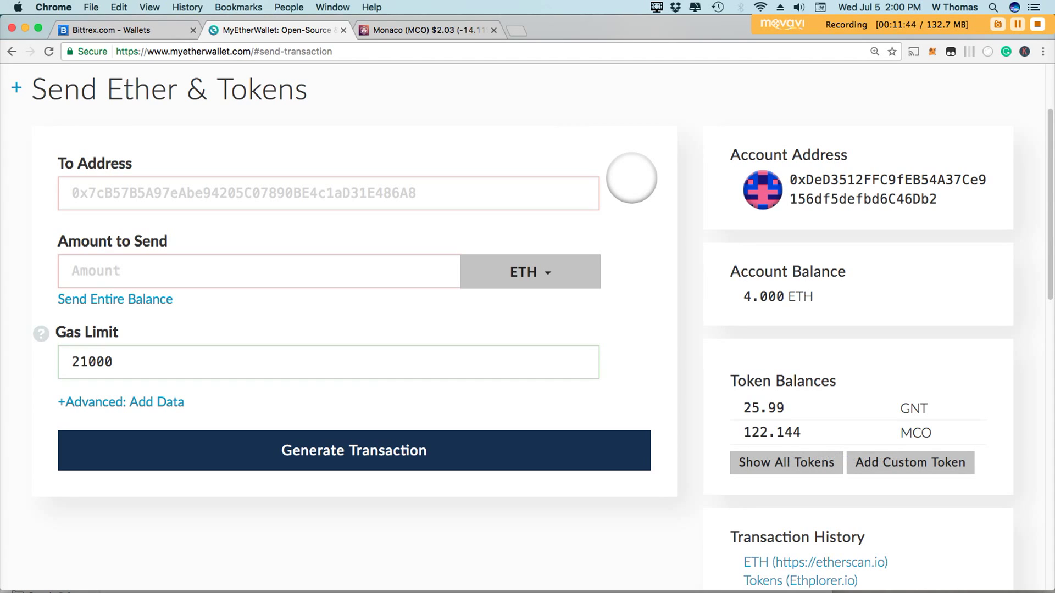
# Scroll through Token Balances to verify 122.144 MCO, 25.99 GNT and 4.000 ETH
pyautogui.scroll(-1, 527, 326)
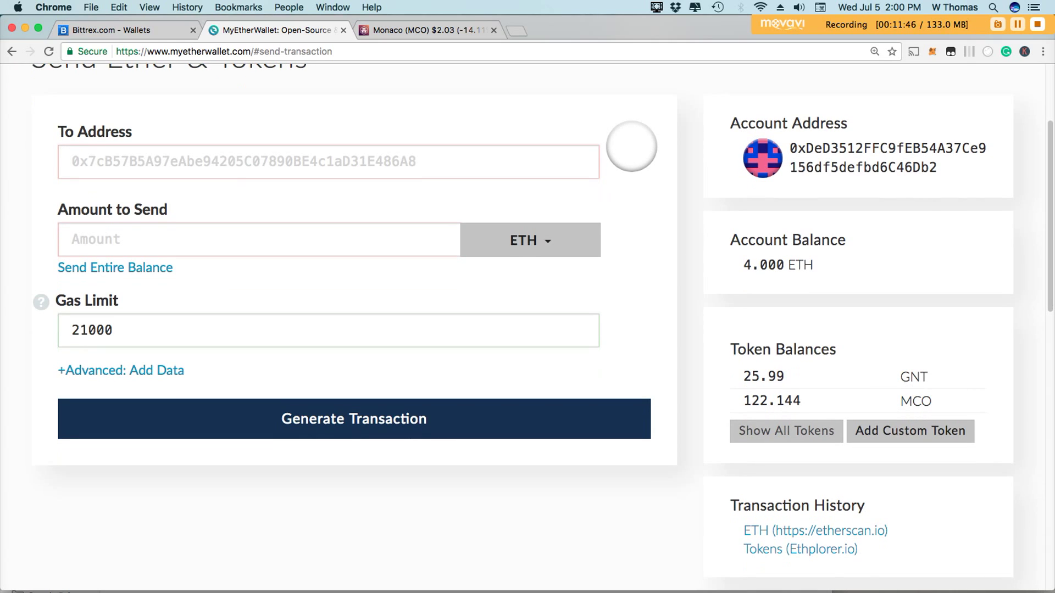
pyautogui.scroll(-5, 528, 326)
pyautogui.scroll(-4, 528, 326)
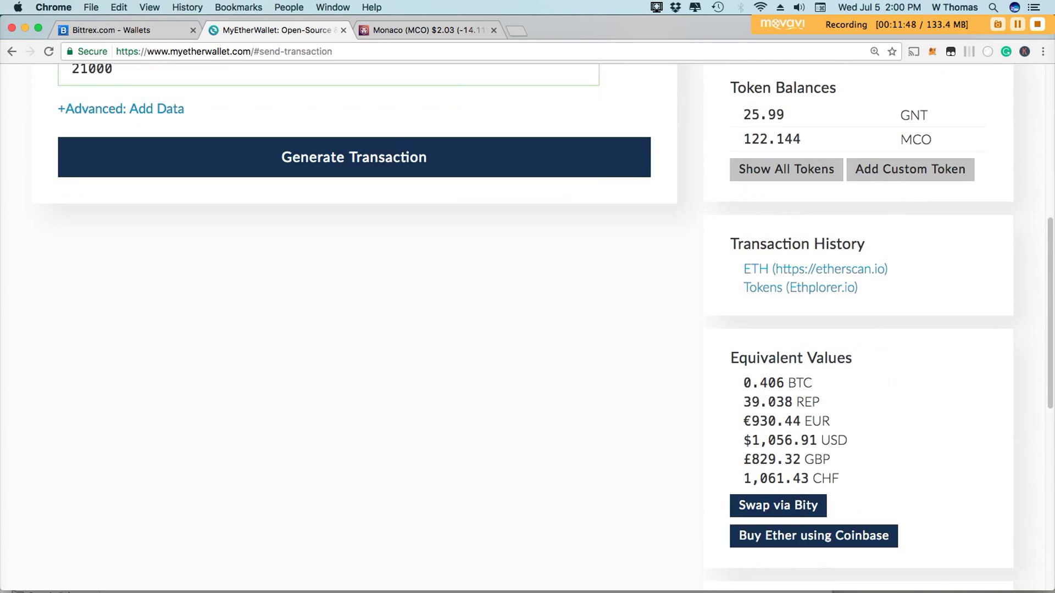
pyautogui.scroll(8, 528, 327)
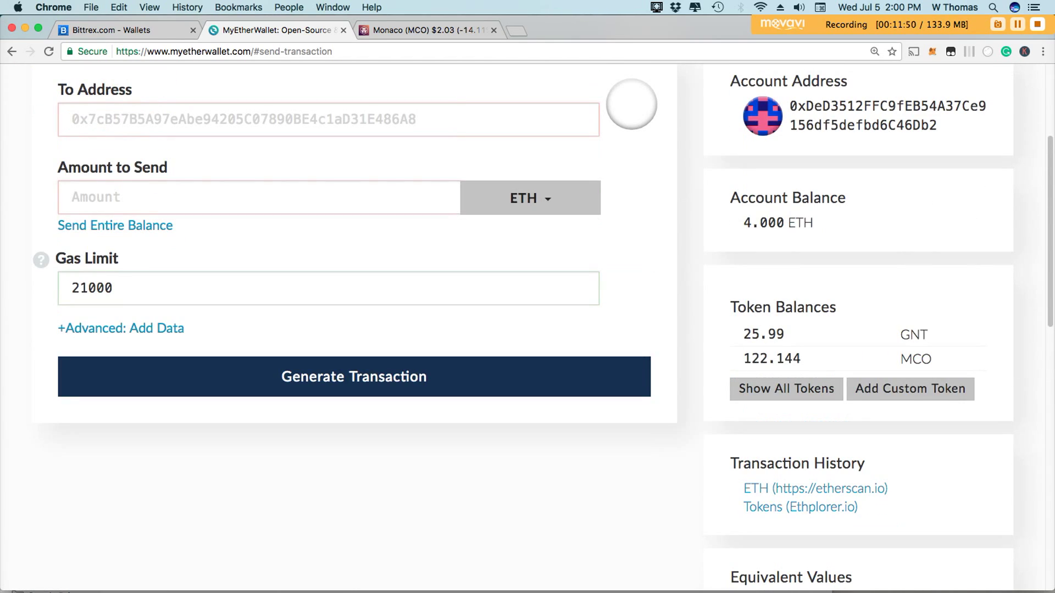